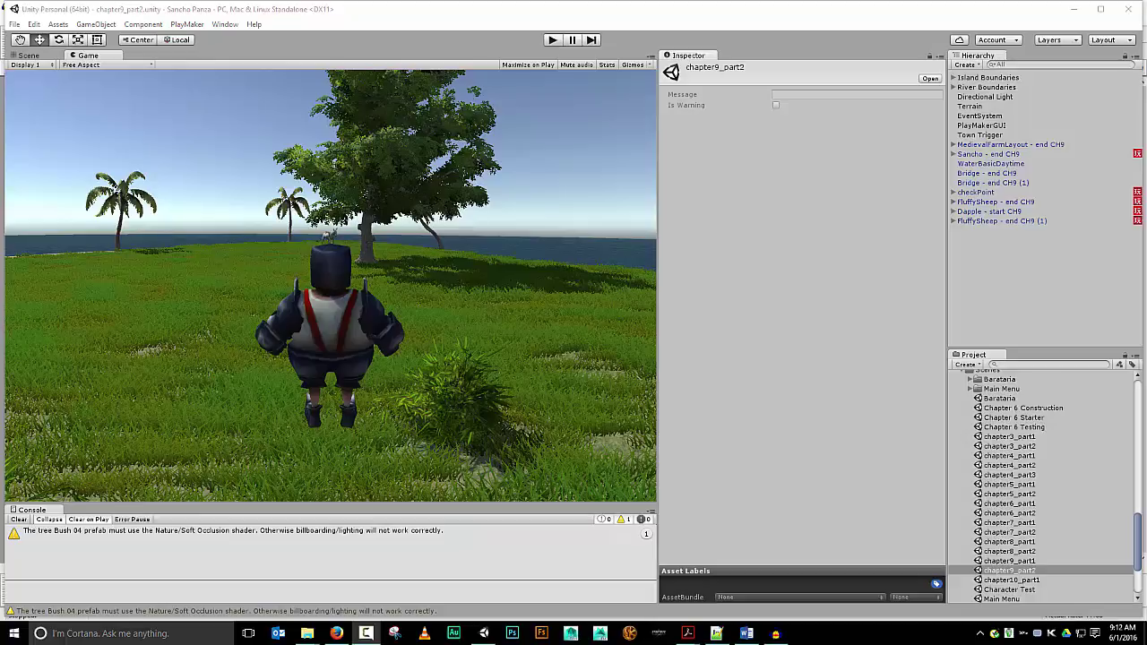
Play-test the scene with the Narrator under Sancho - end CH9 deactivated, then stop play mode
left_click(555, 41)
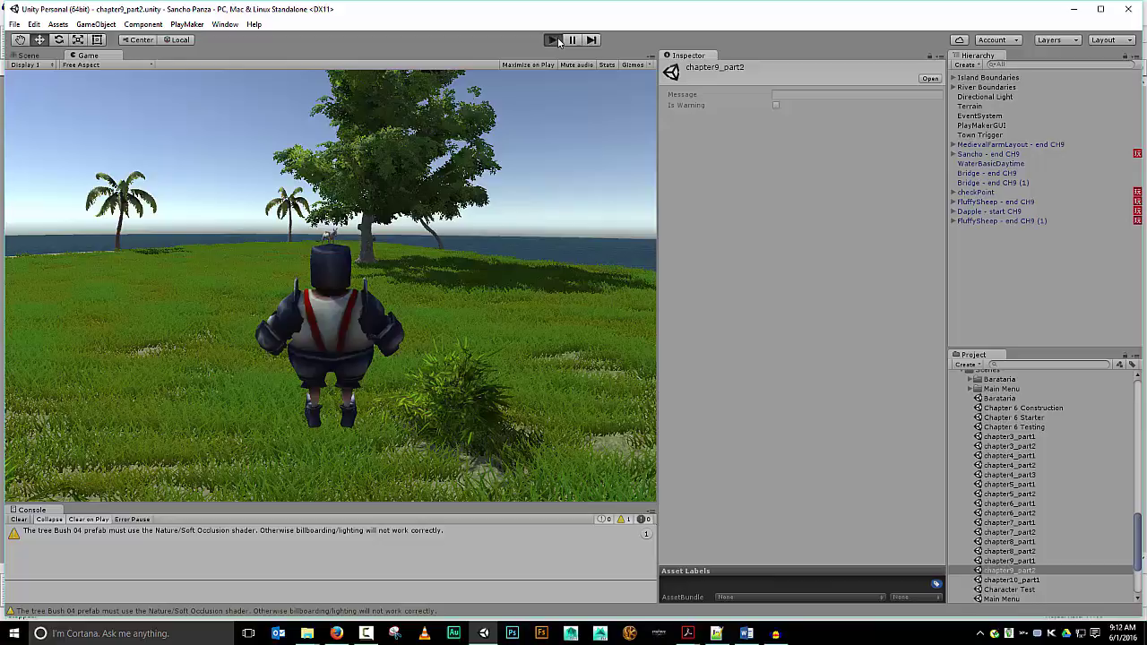
left_click(953, 155)
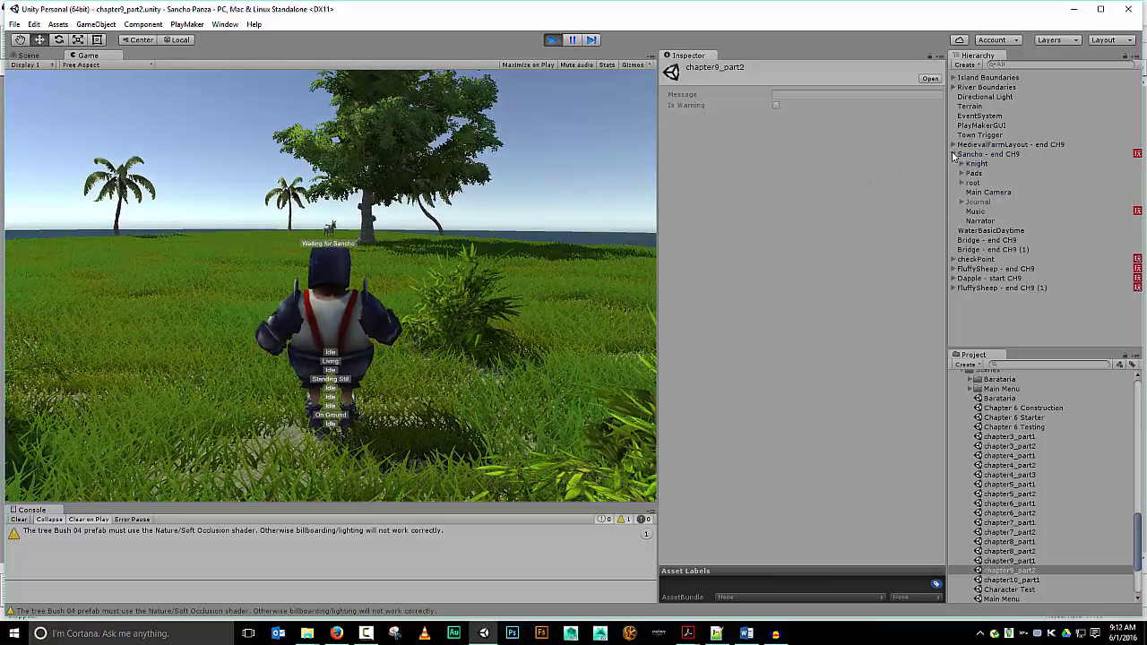
left_click(981, 221)
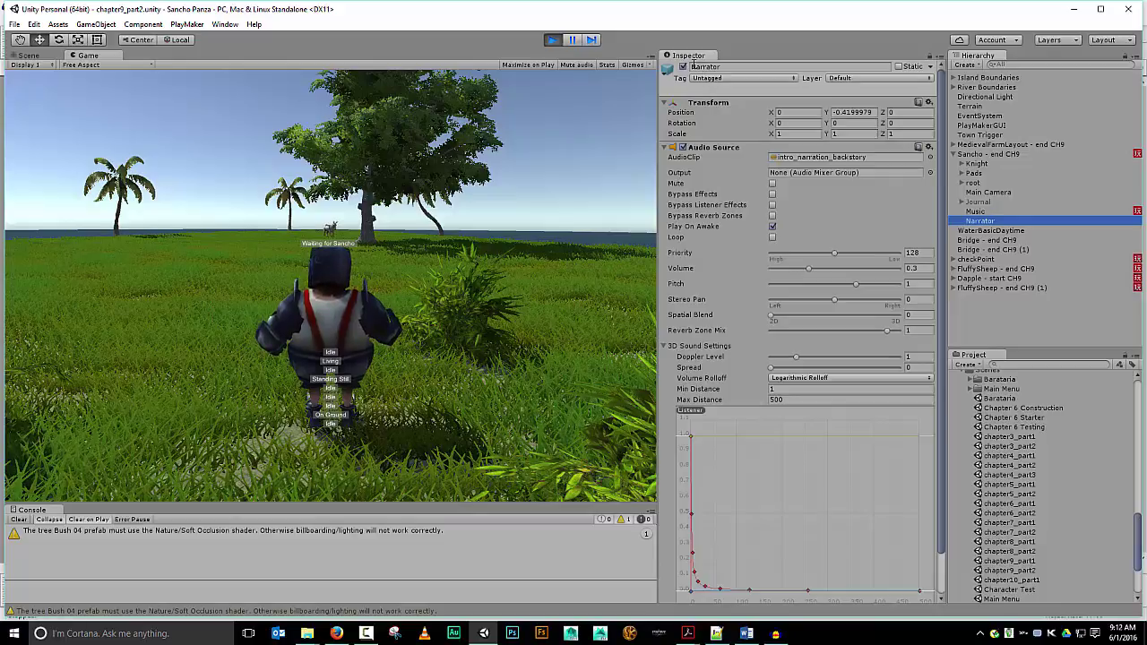
left_click(540, 192)
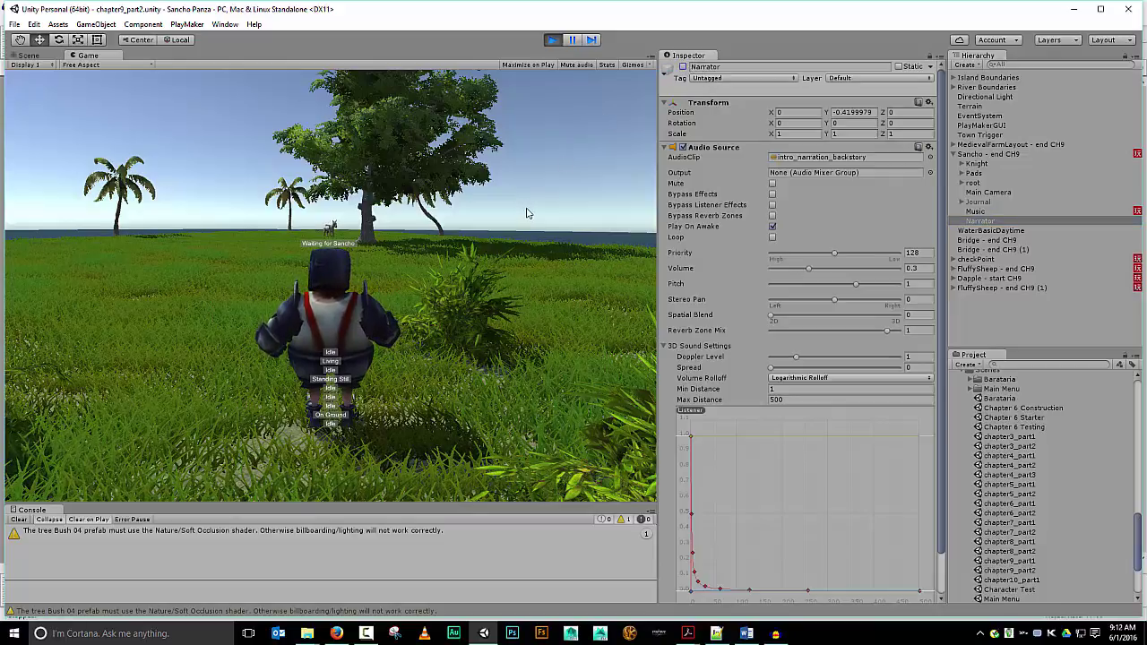
left_click(683, 67)
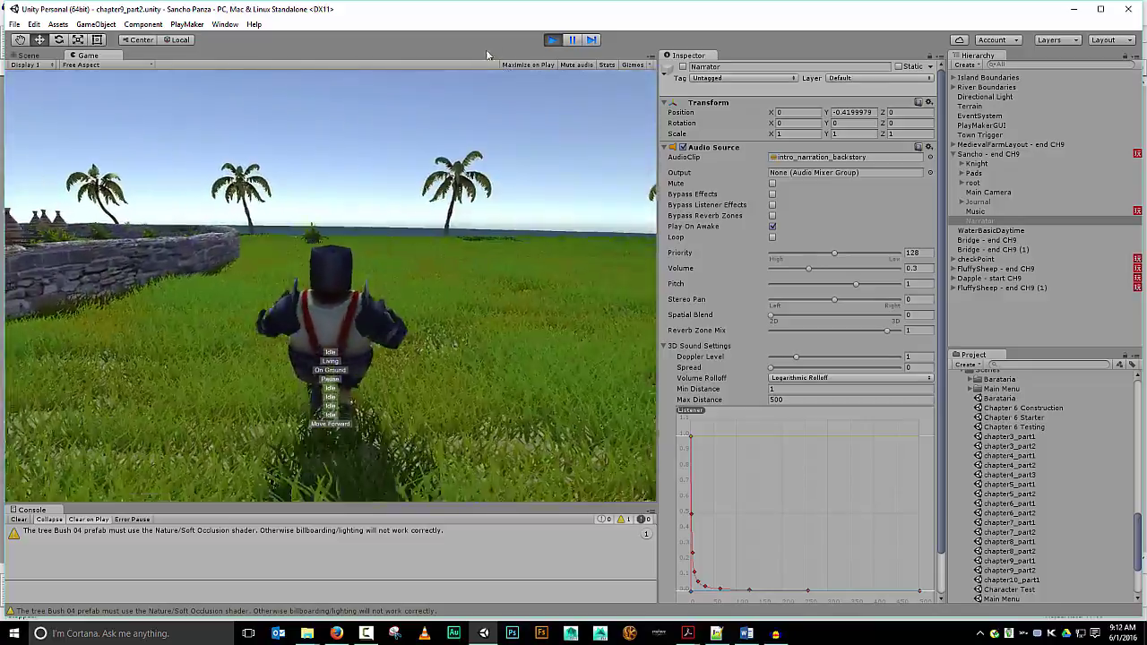
left_click(551, 41)
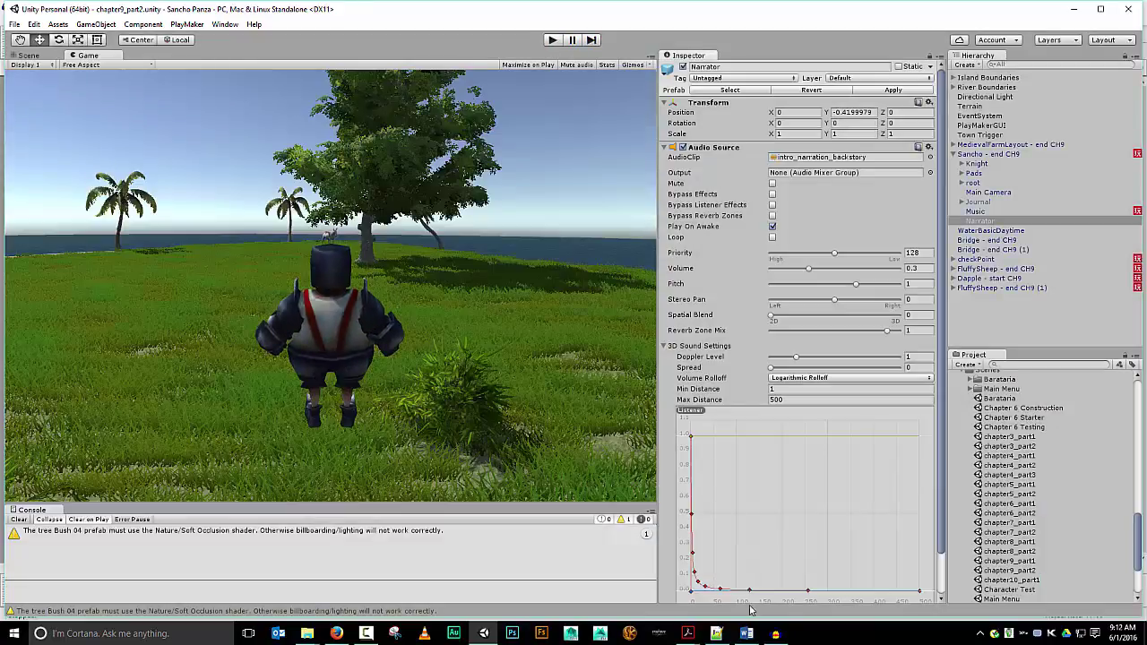
Import the sancho_original audio file into the Audacity project as a stereo track
left_click(776, 633)
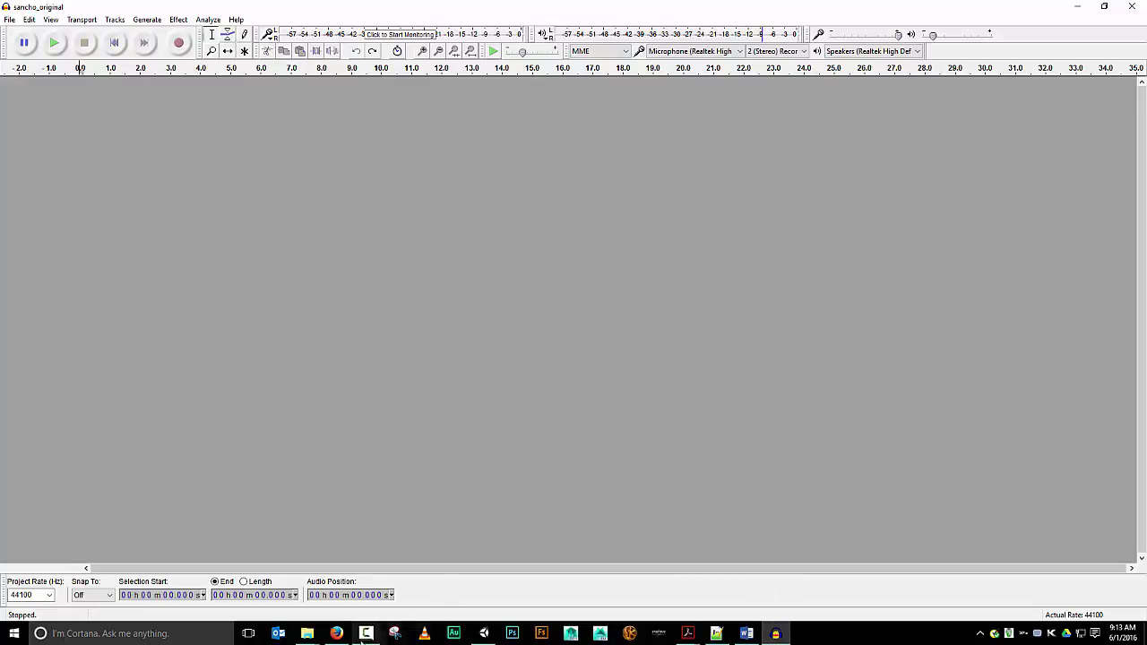
mouse_move(306, 634)
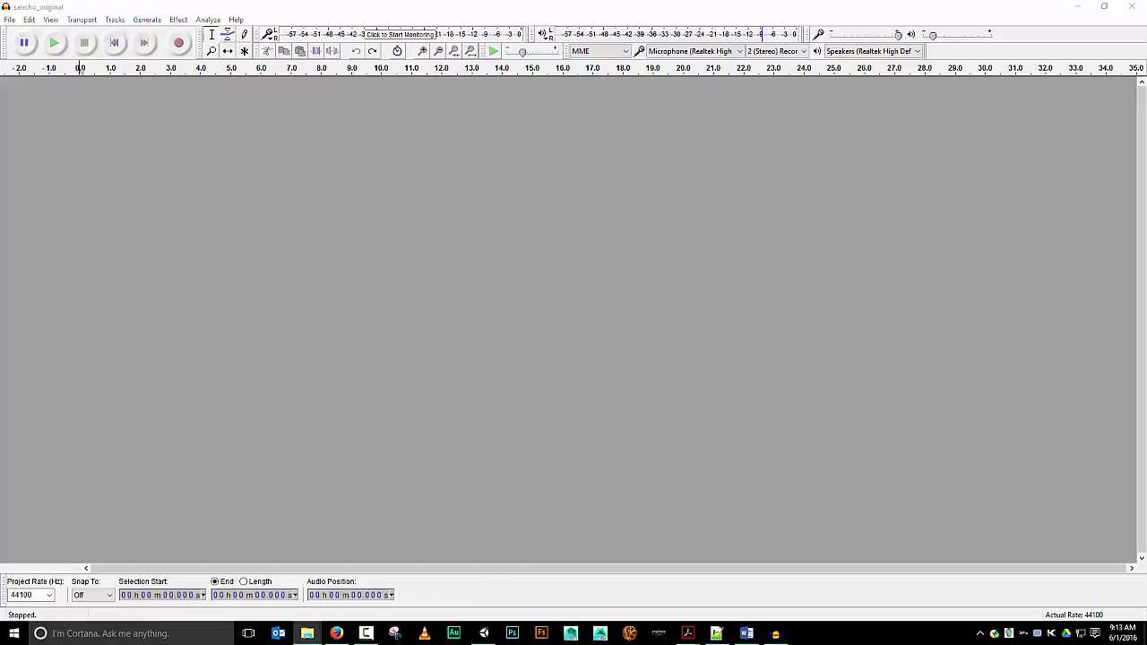
left_click_drag(1138, 134, 453, 240)
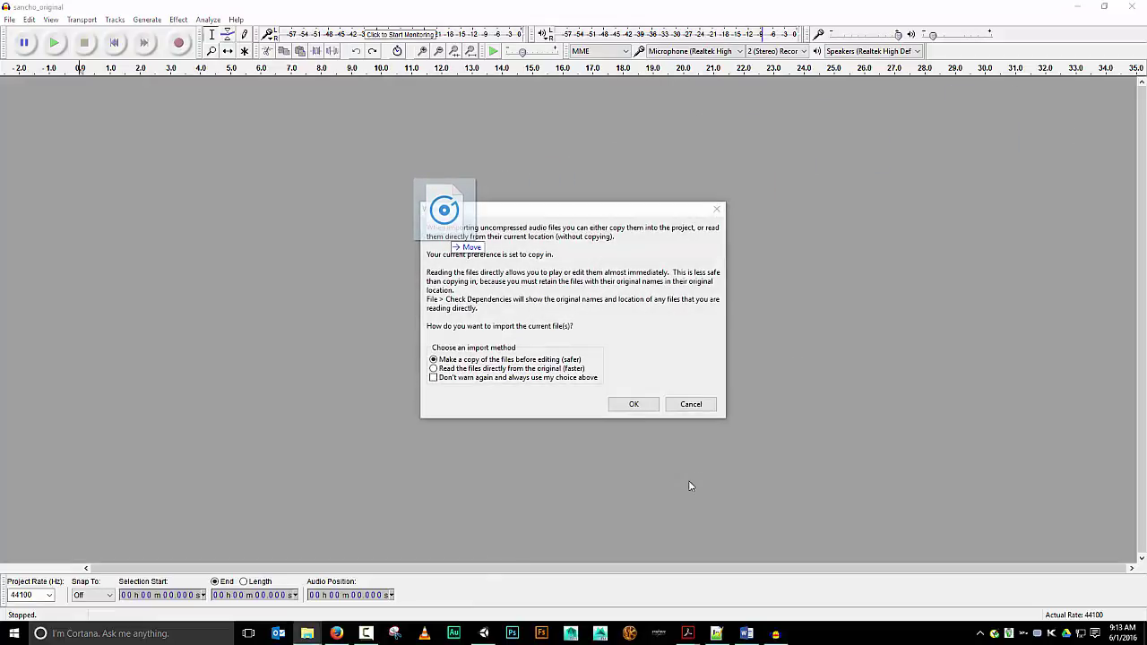
left_click(636, 404)
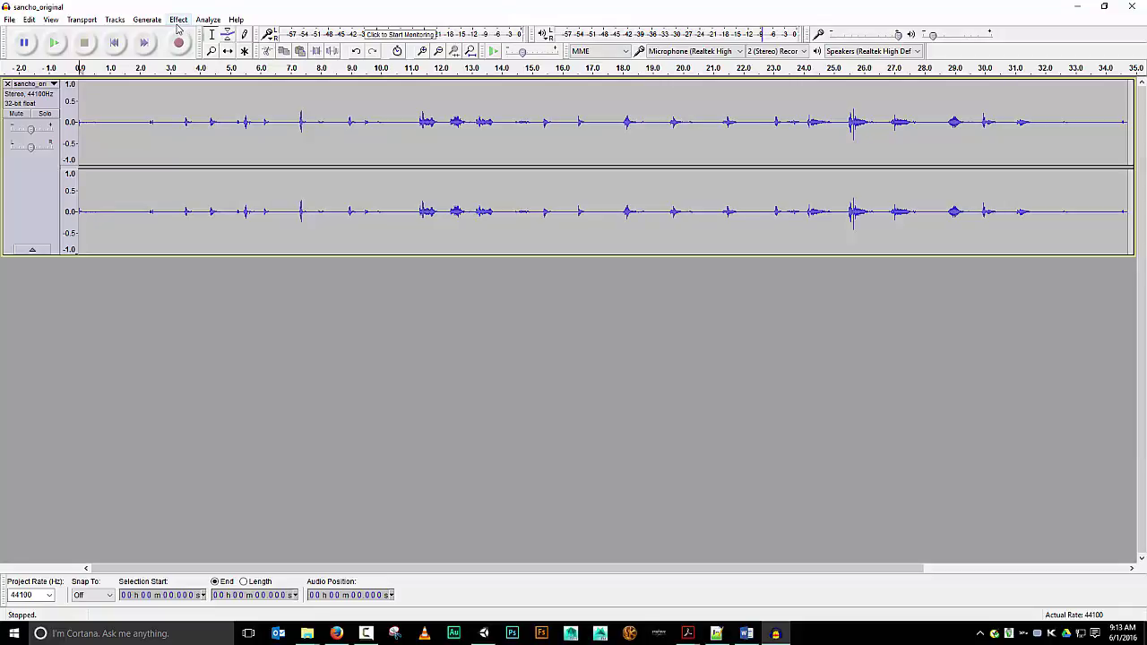
Amplify the entire stereo track using the default Amplify settings
key("ctrl+a")
left_click(178, 20)
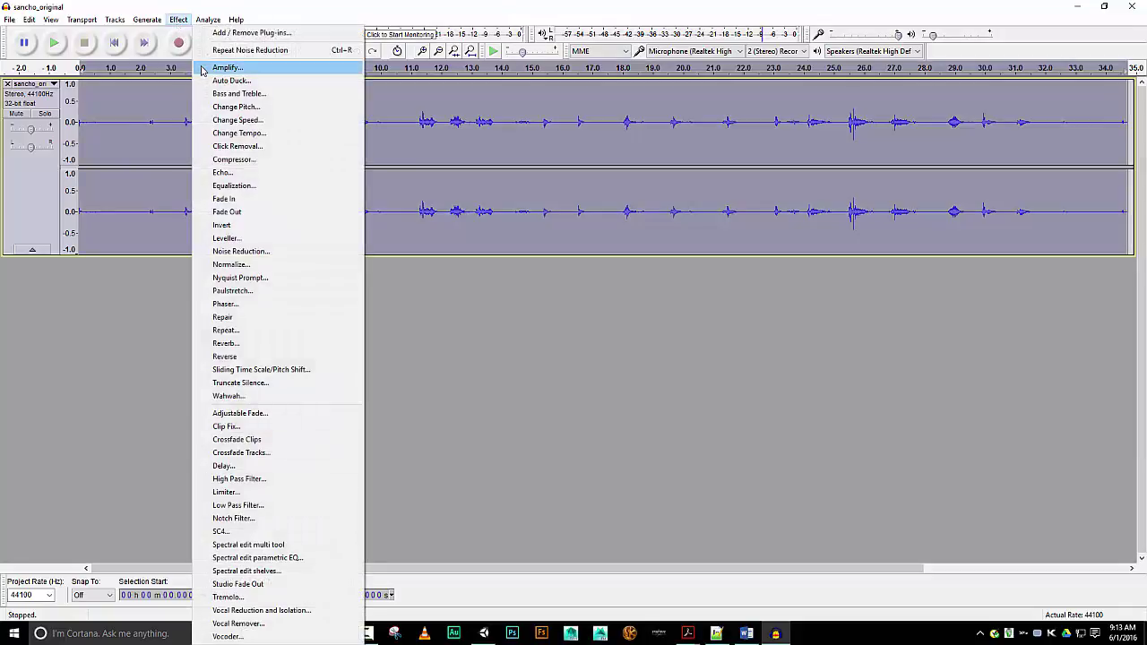
left_click(206, 68)
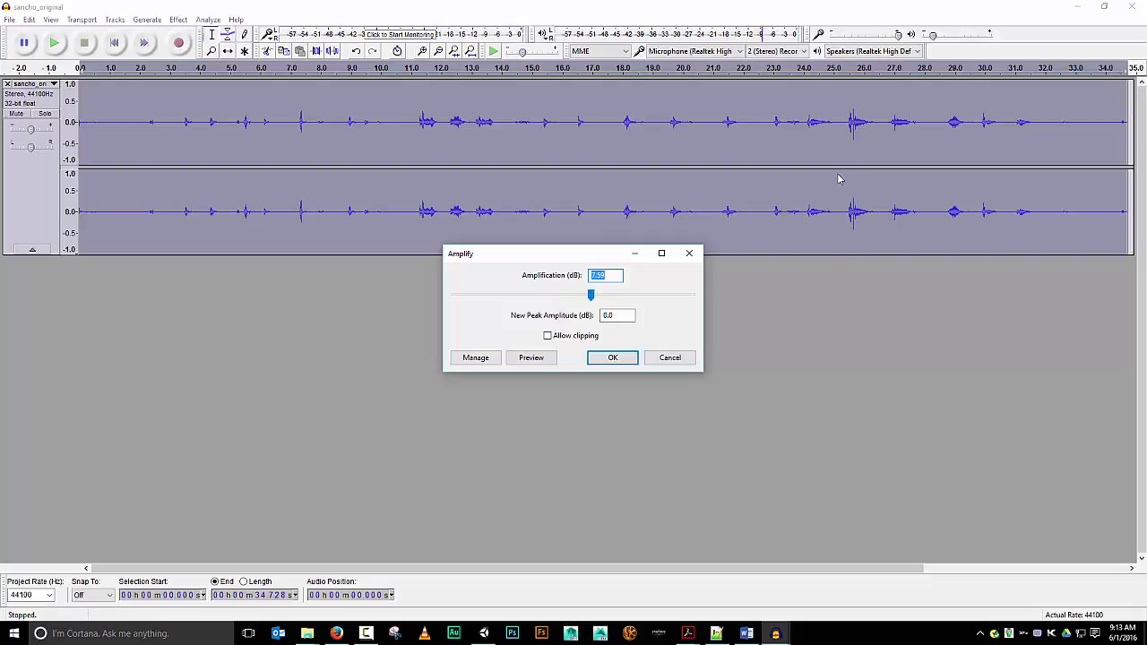
left_click(617, 357)
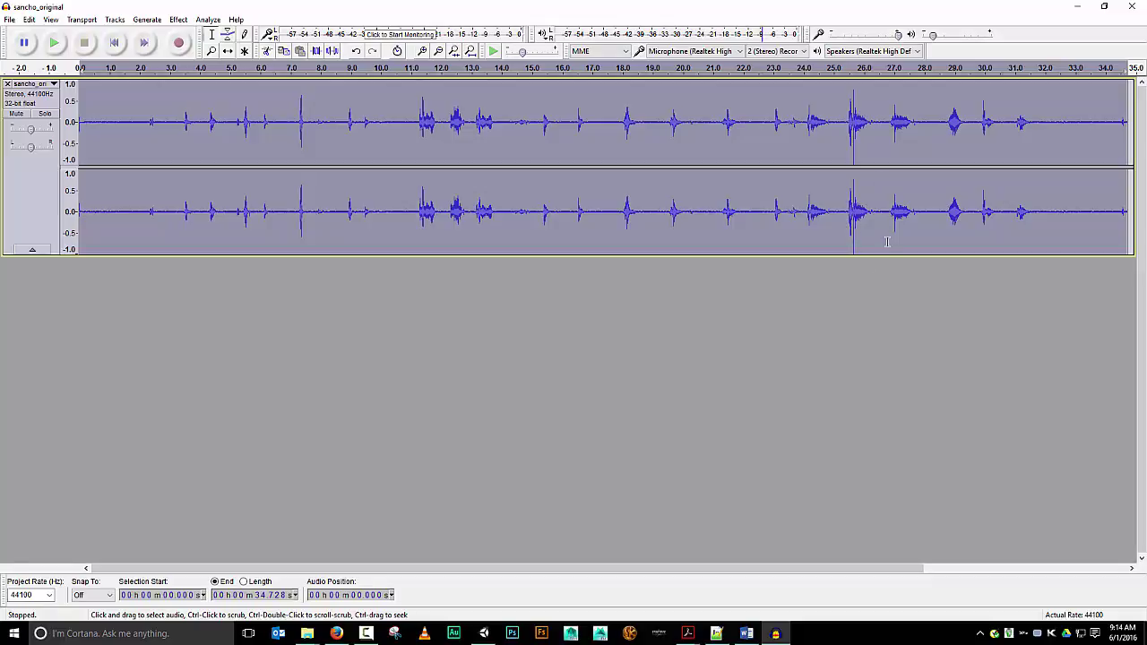
Amplify the whole track again with the same settings and play back the result
left_click(113, 125)
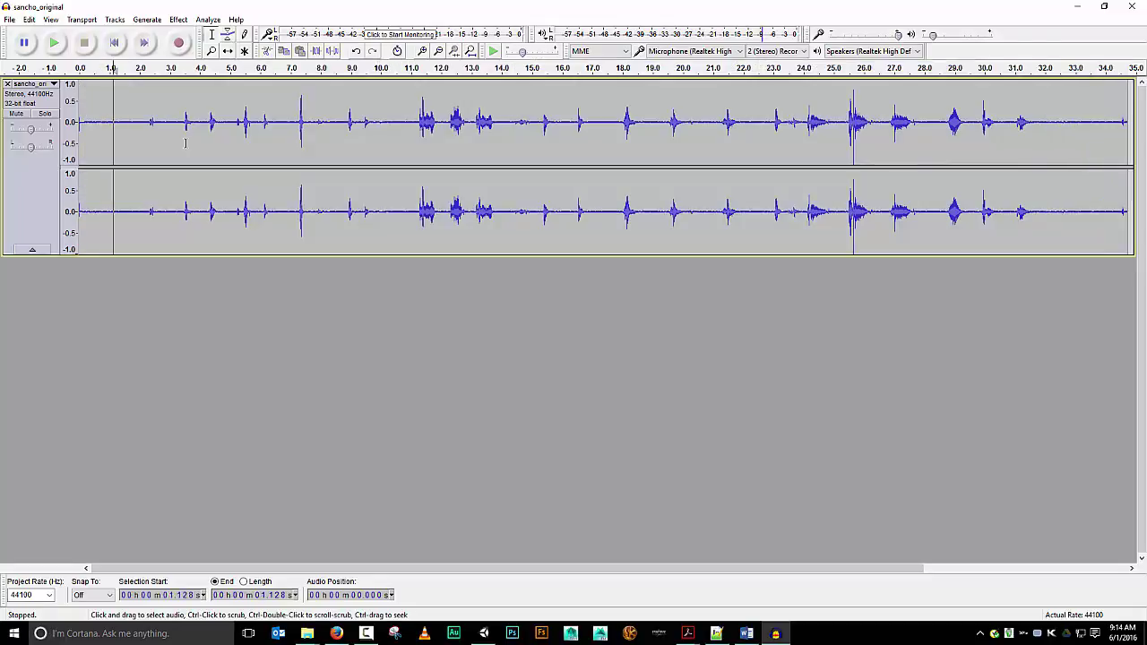
key("ctrl+a")
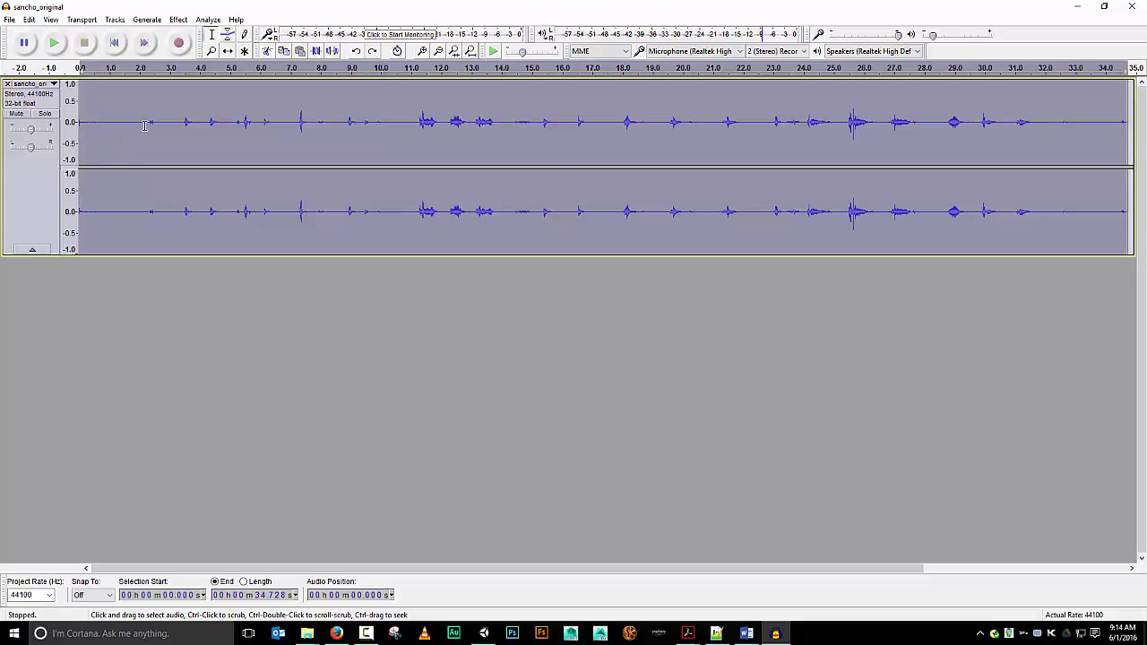
left_click(178, 20)
left_click(215, 51)
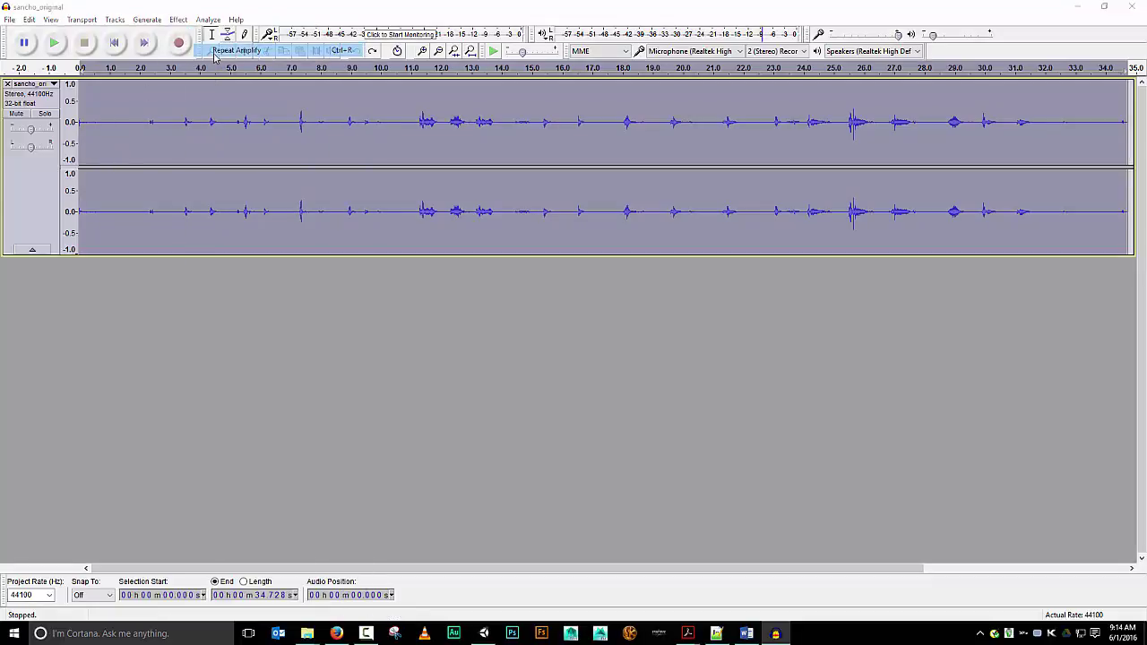
left_click(94, 118)
key("space")
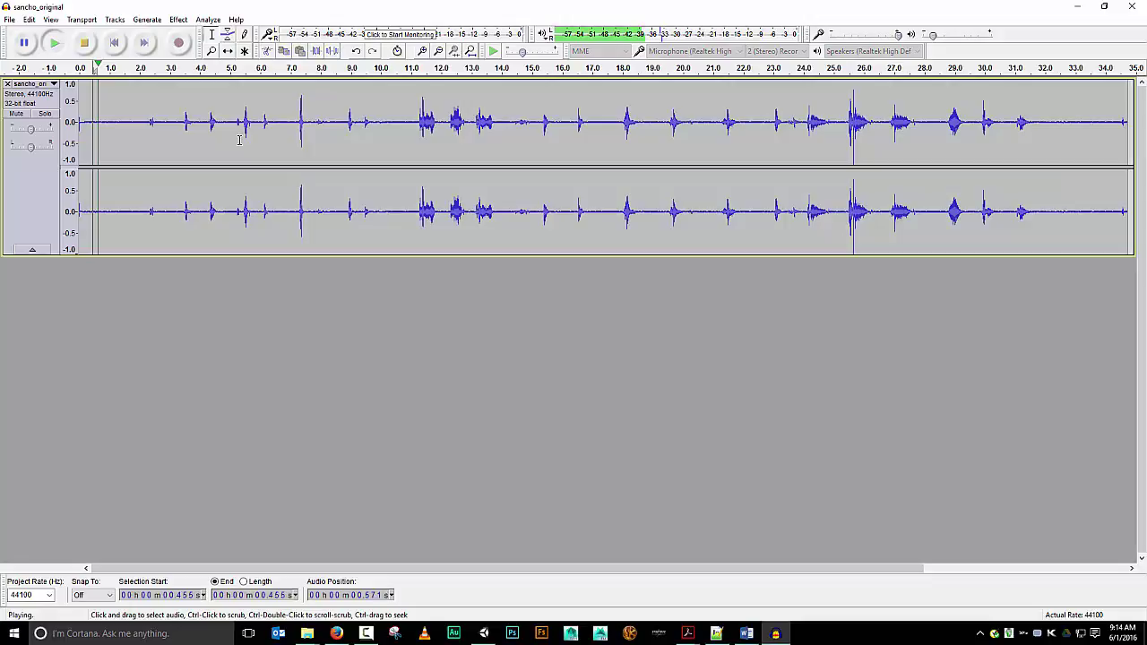
key("space")
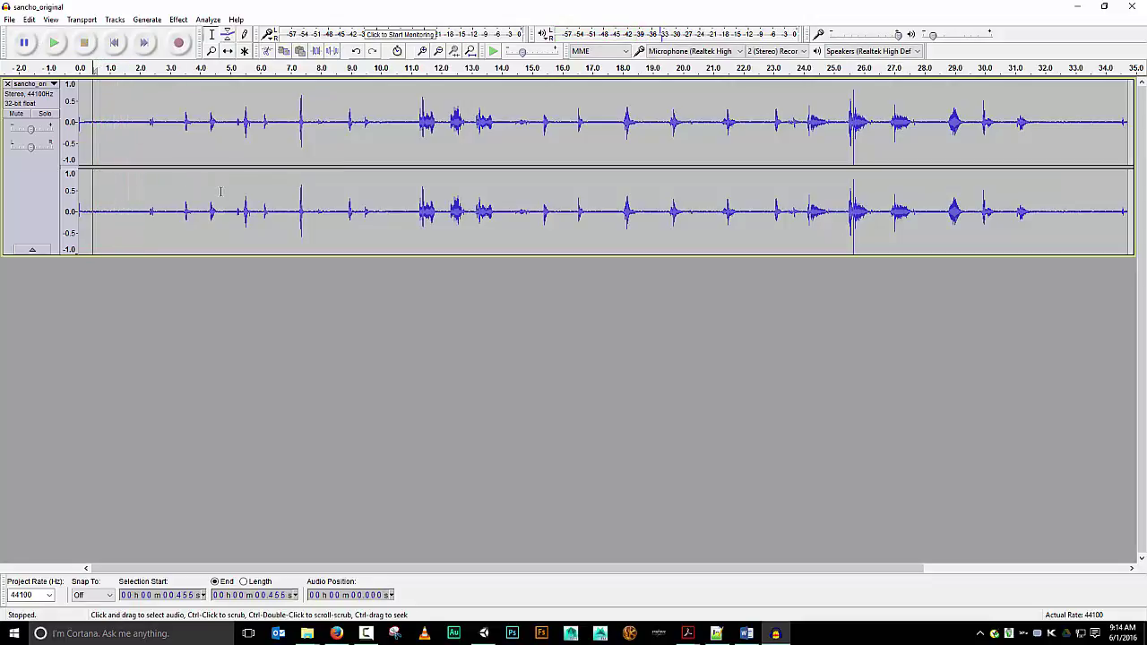
Select the opening 2.3 seconds of quiet audio for the Noise Reduction effect
key("Home")
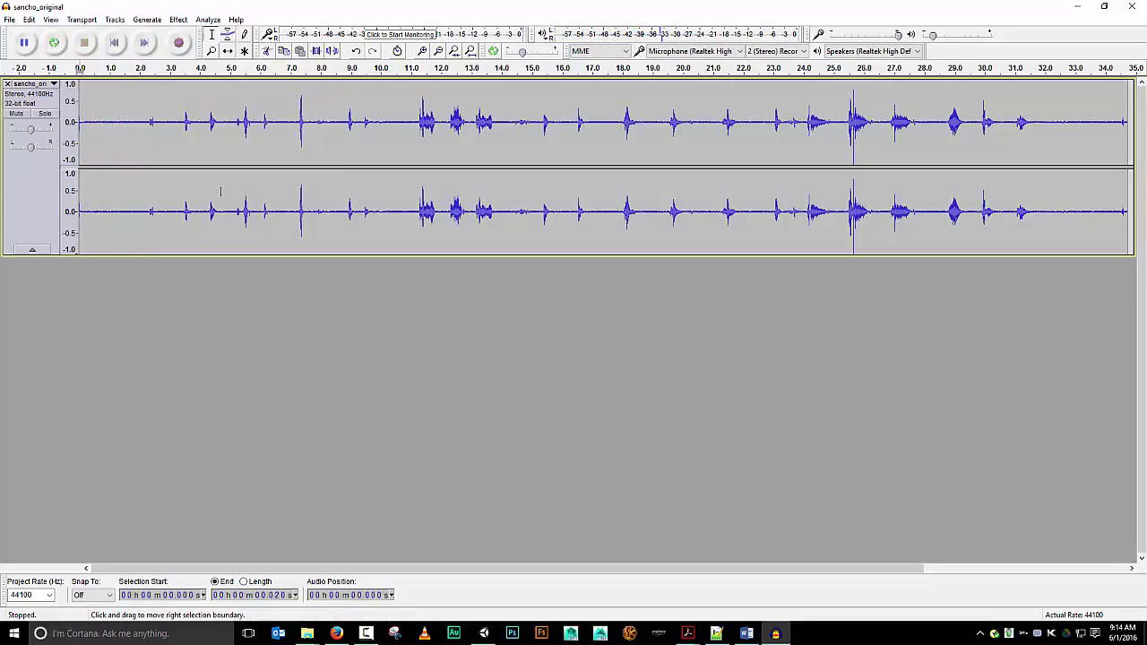
key("shift+Right")
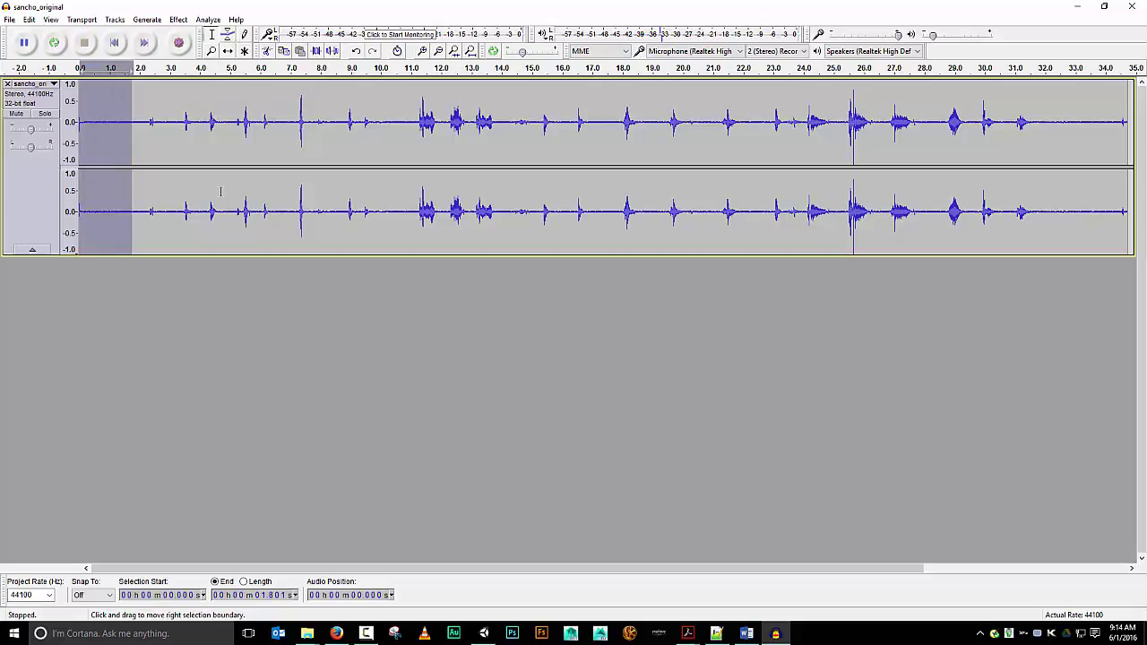
key("shift+Right")
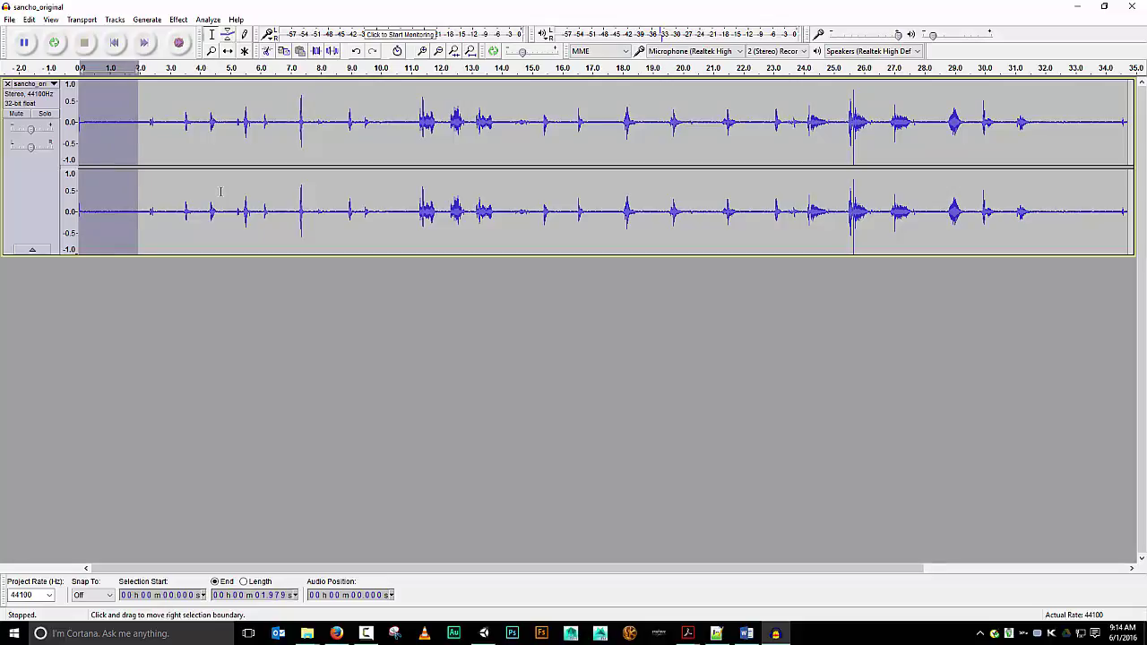
key("shift+Right")
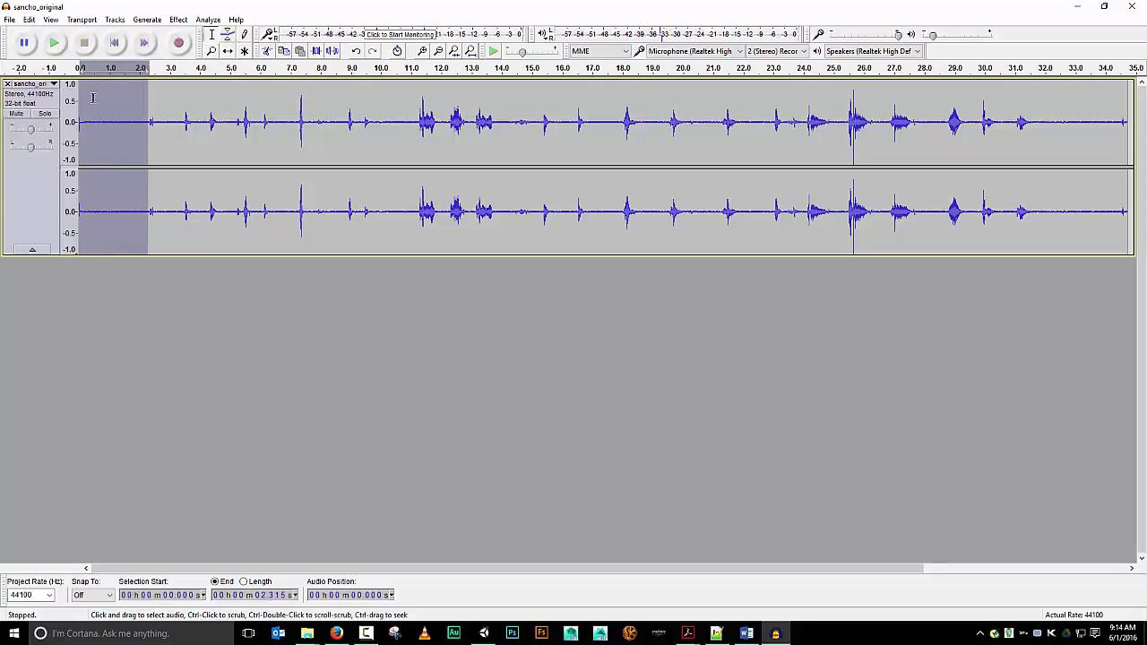
left_click(158, 20)
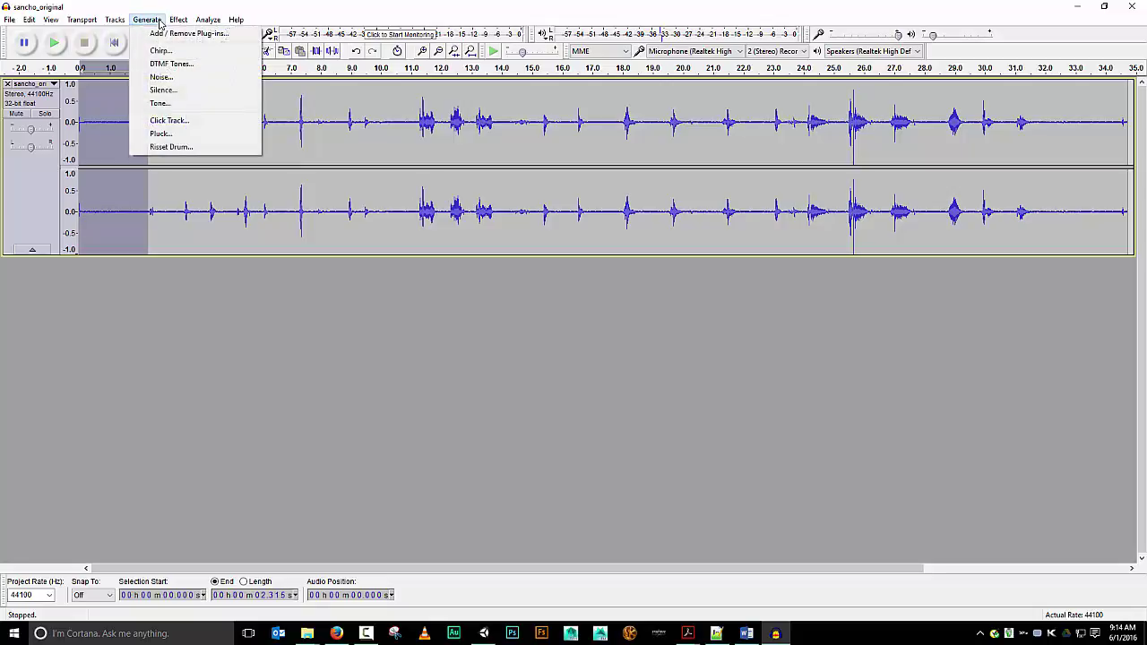
mouse_move(172, 22)
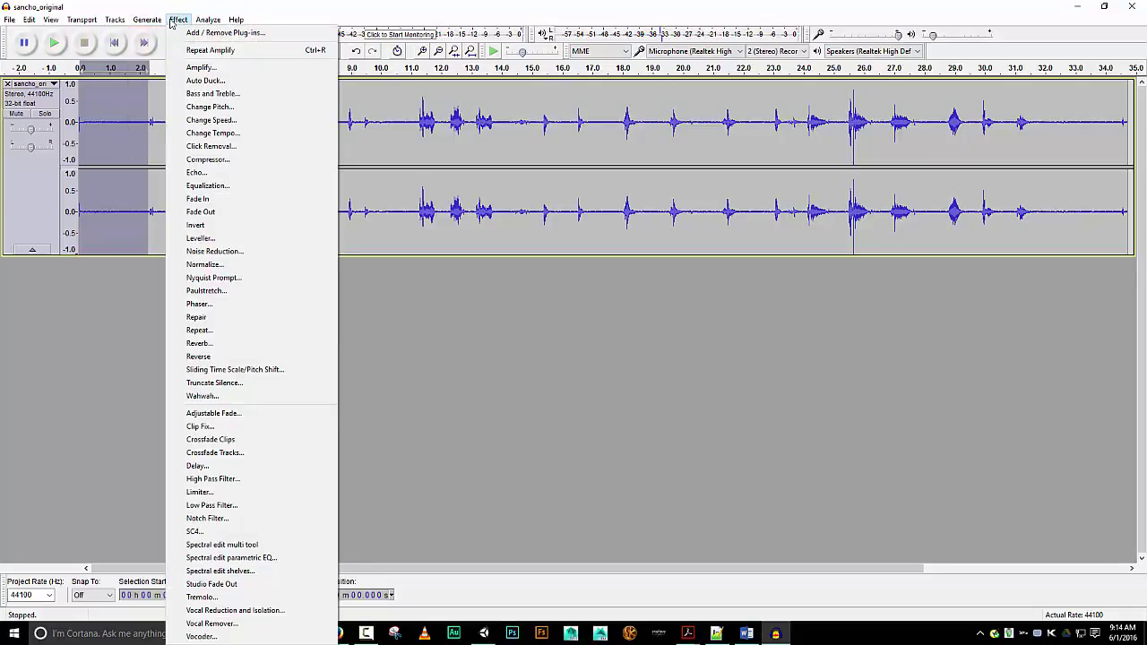
left_click(214, 252)
Capture the noise profile, then preview and apply Noise Reduction (10 dB, sensitivity 5.00, 3 bands)
left_click(549, 257)
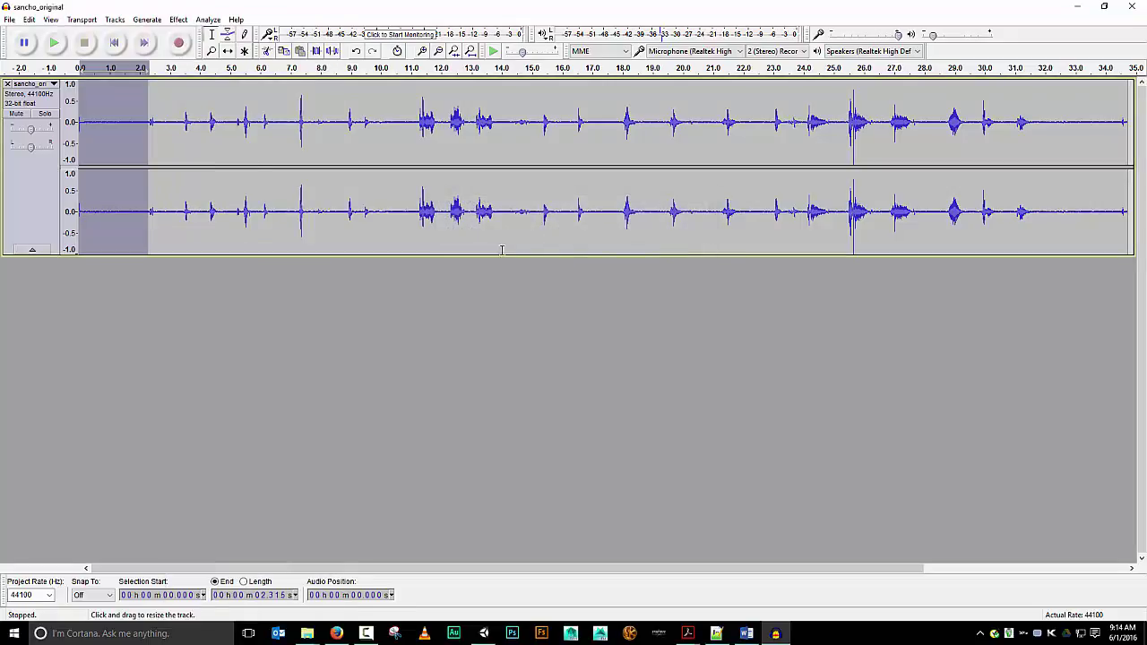
left_click(178, 20)
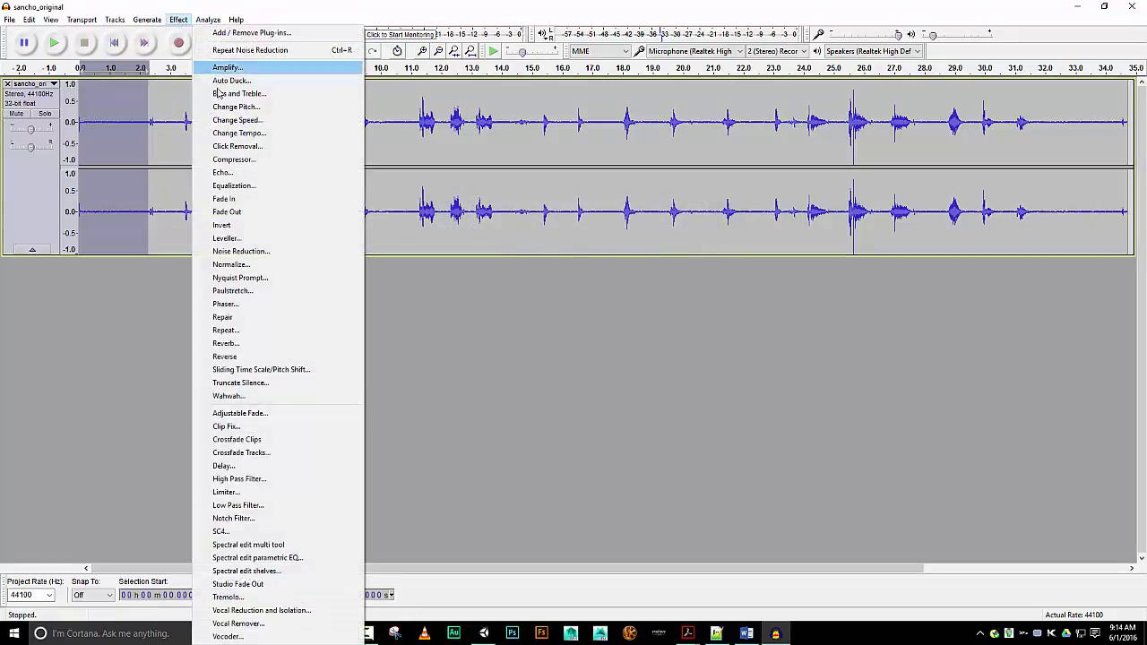
left_click(247, 252)
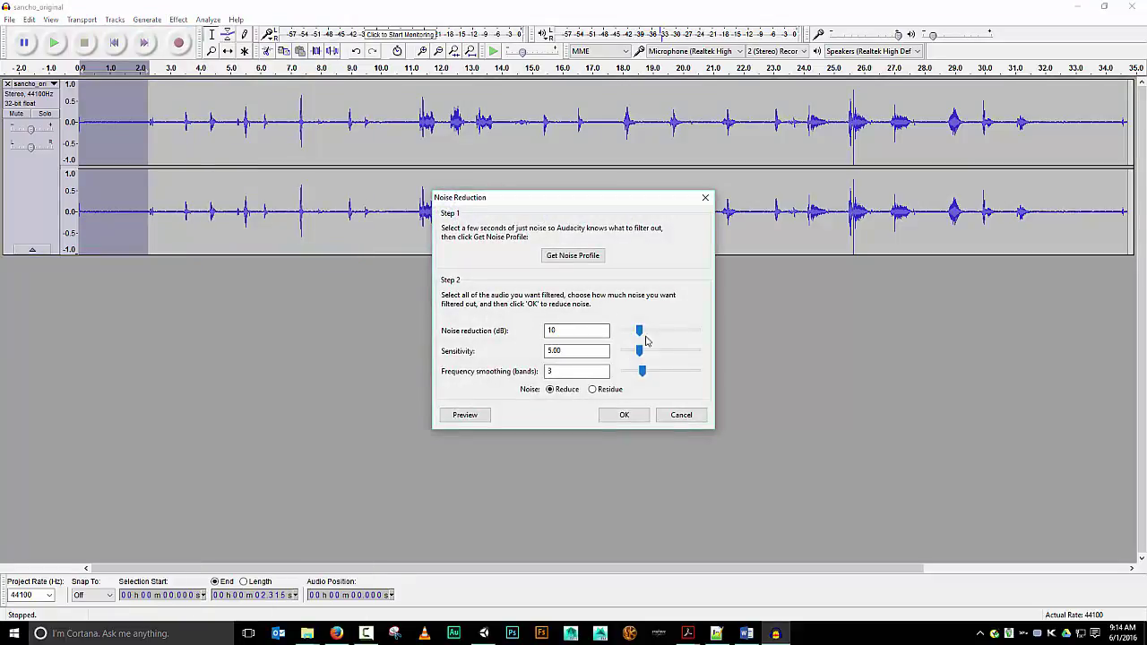
left_click(474, 415)
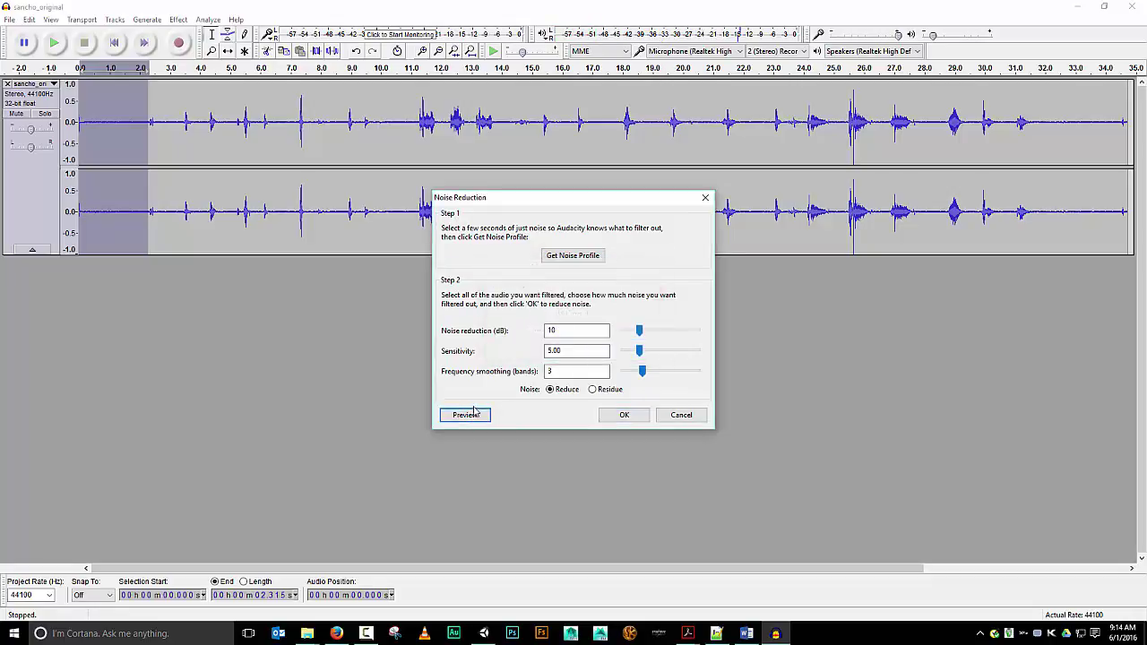
left_click(474, 414)
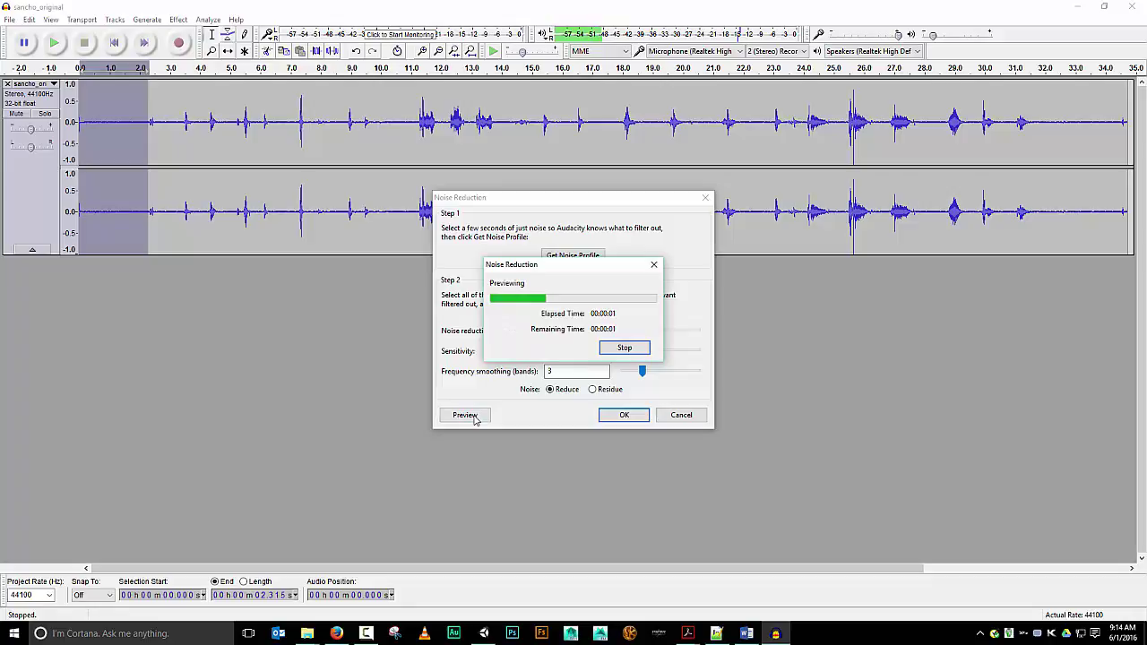
left_click(622, 416)
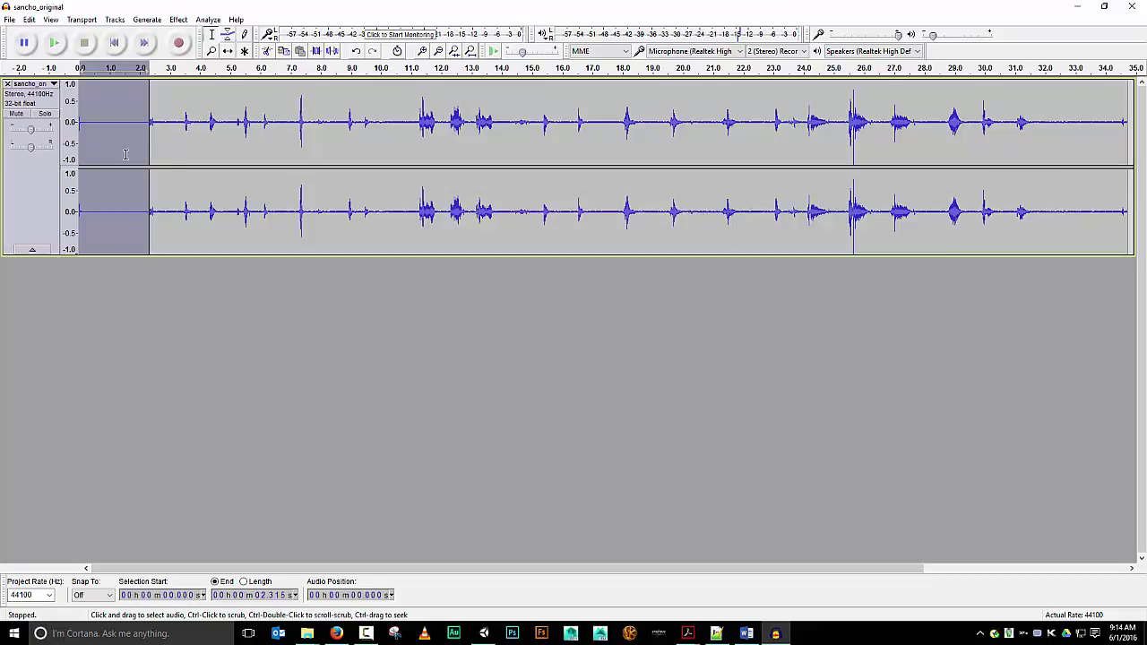
Preview and apply Noise Reduction (10 dB, sensitivity 5.00, 3 smoothing bands) to the entire track
key("ctrl+a")
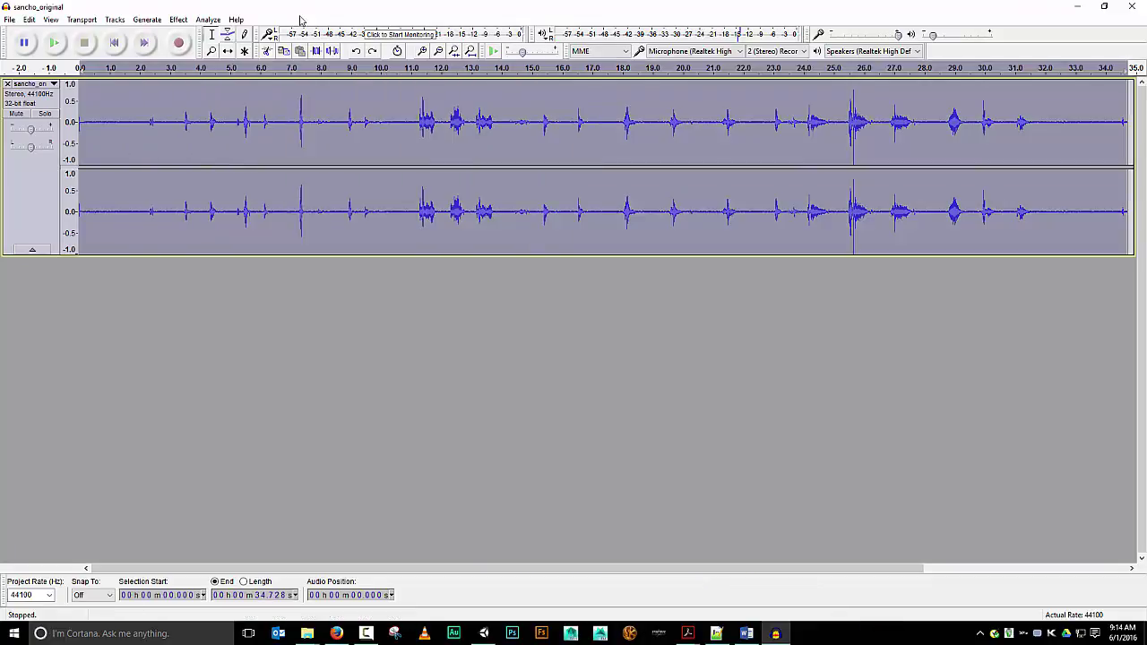
left_click(179, 19)
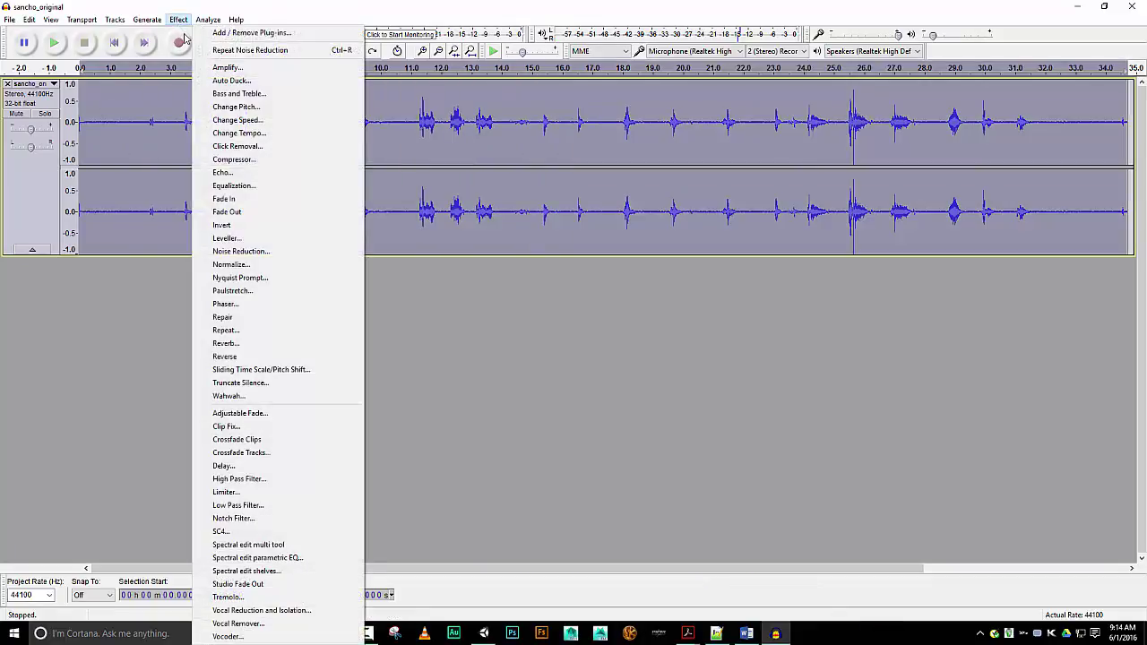
left_click(240, 251)
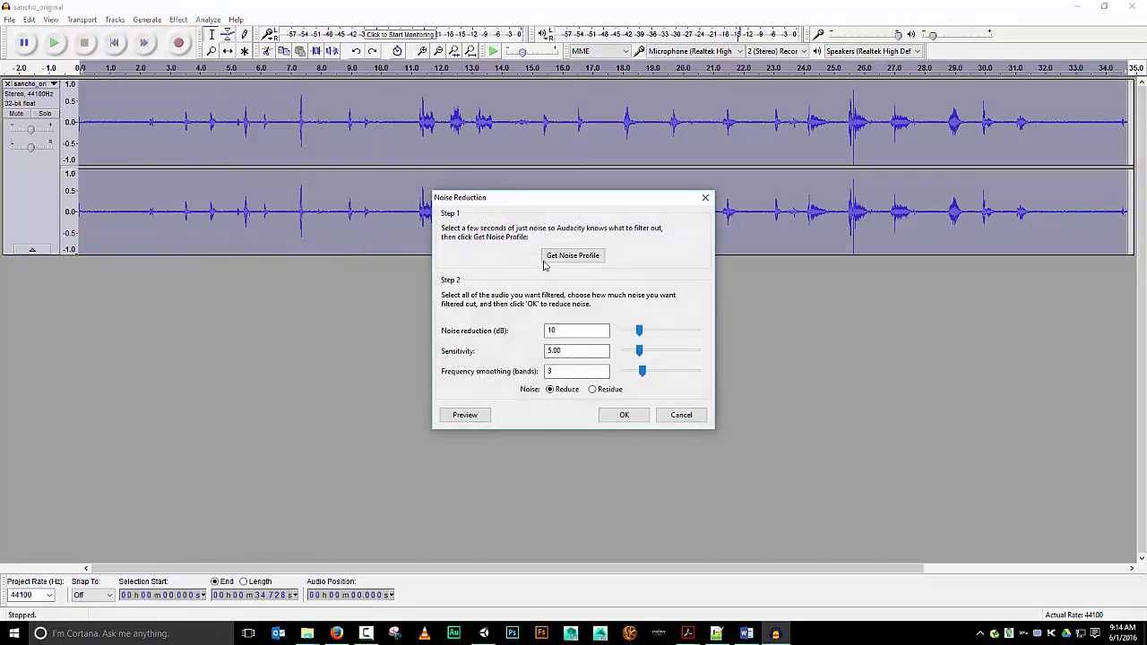
left_click(457, 416)
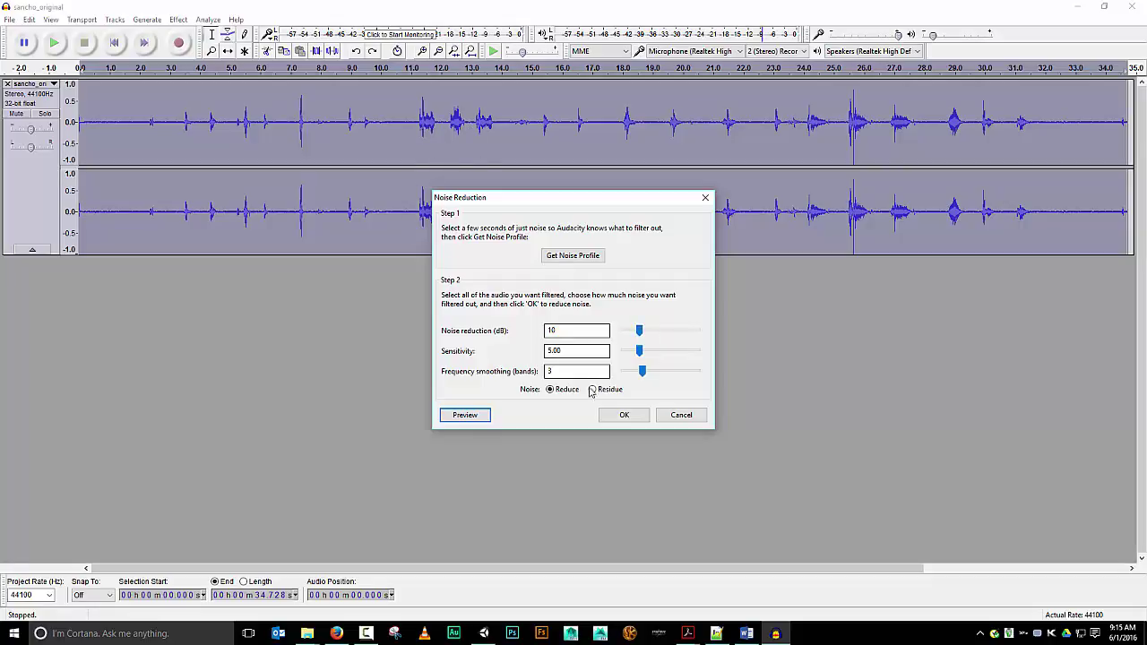
left_click(624, 415)
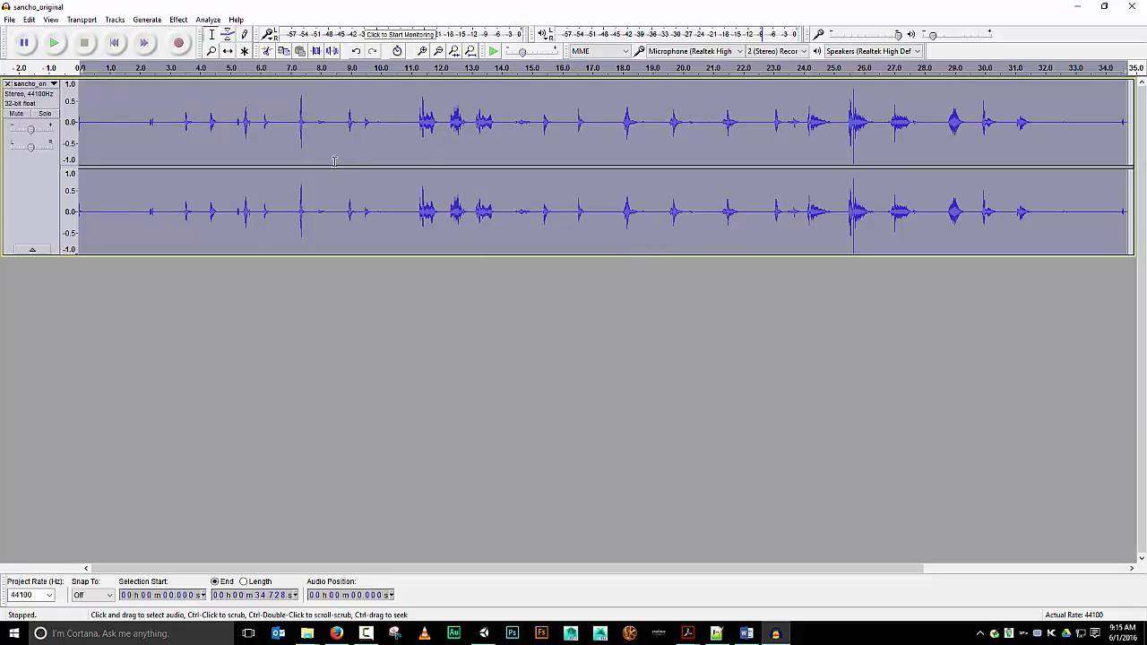
Select the short sound from 3.384 to 3.799 seconds, then return to Unity
left_click(182, 121)
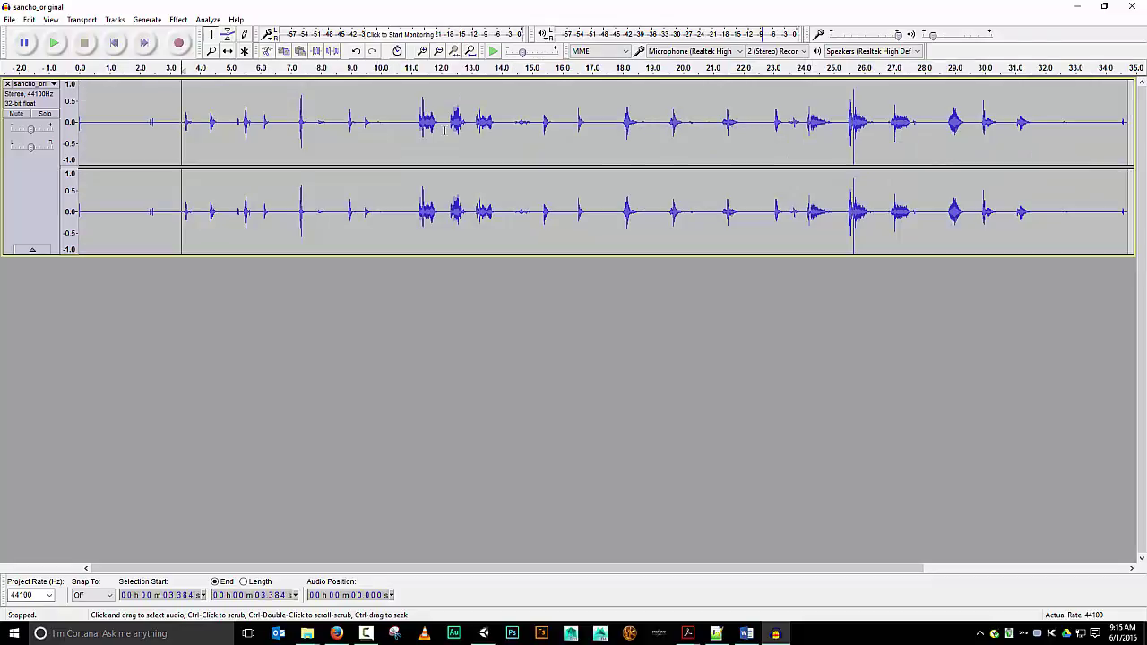
left_click_drag(182, 121, 193, 121)
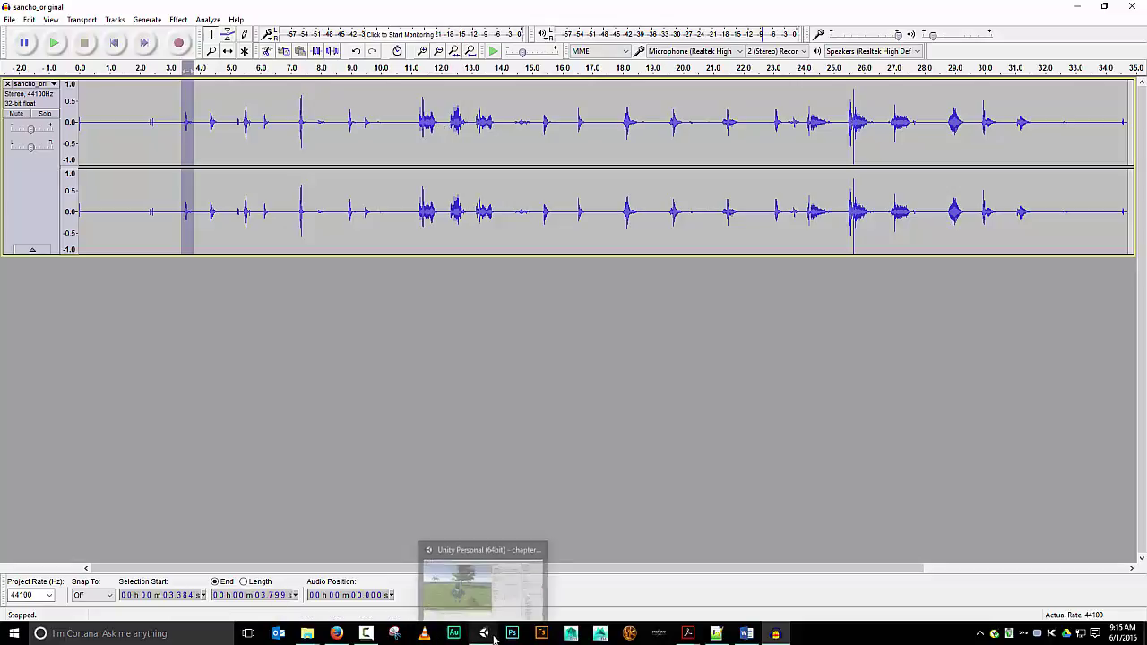
left_click(491, 608)
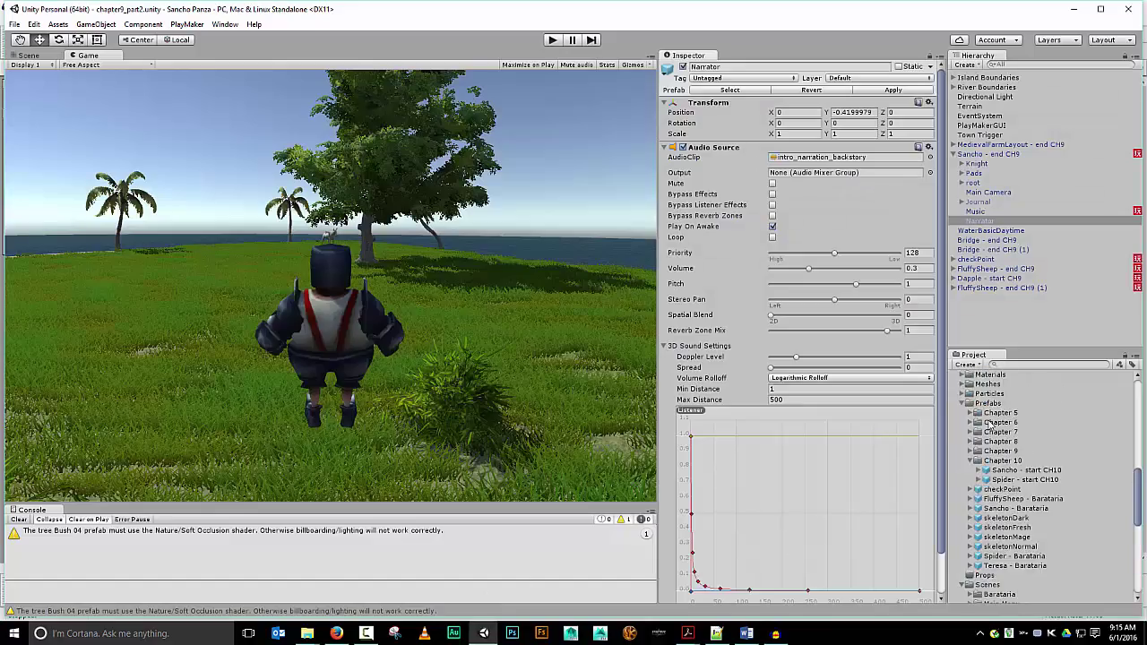
scroll(990, 426, "up", 5)
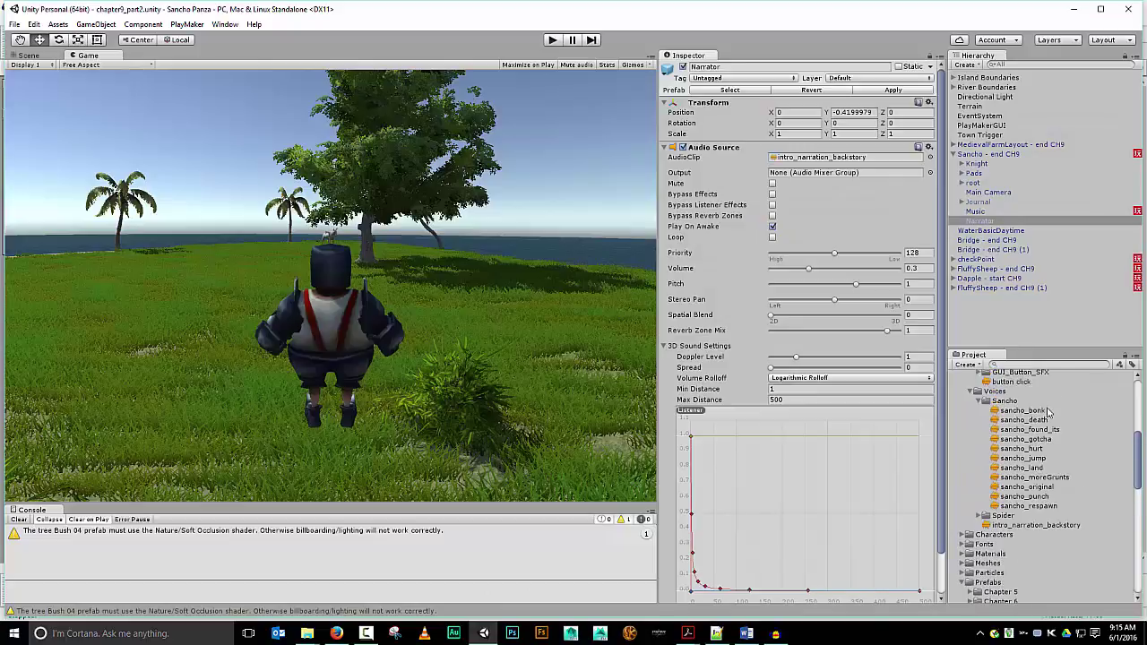
scroll(1048, 411, "up", 5)
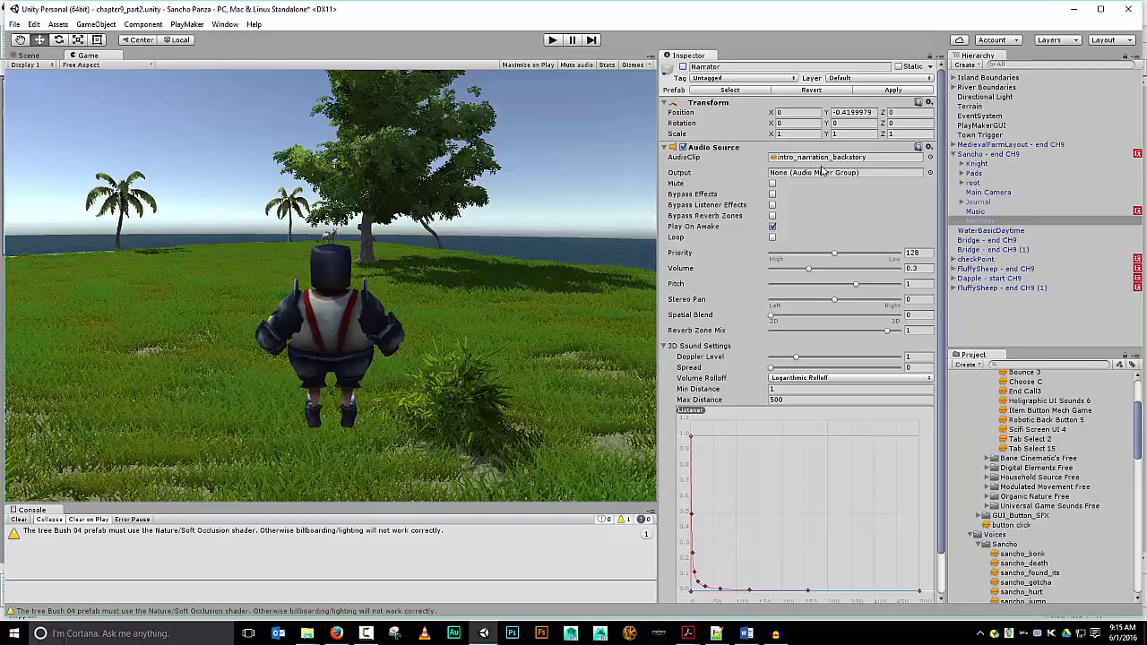
Open Sancho - end CH9's Jump FSM in the PlayMaker editor
left_click(979, 156)
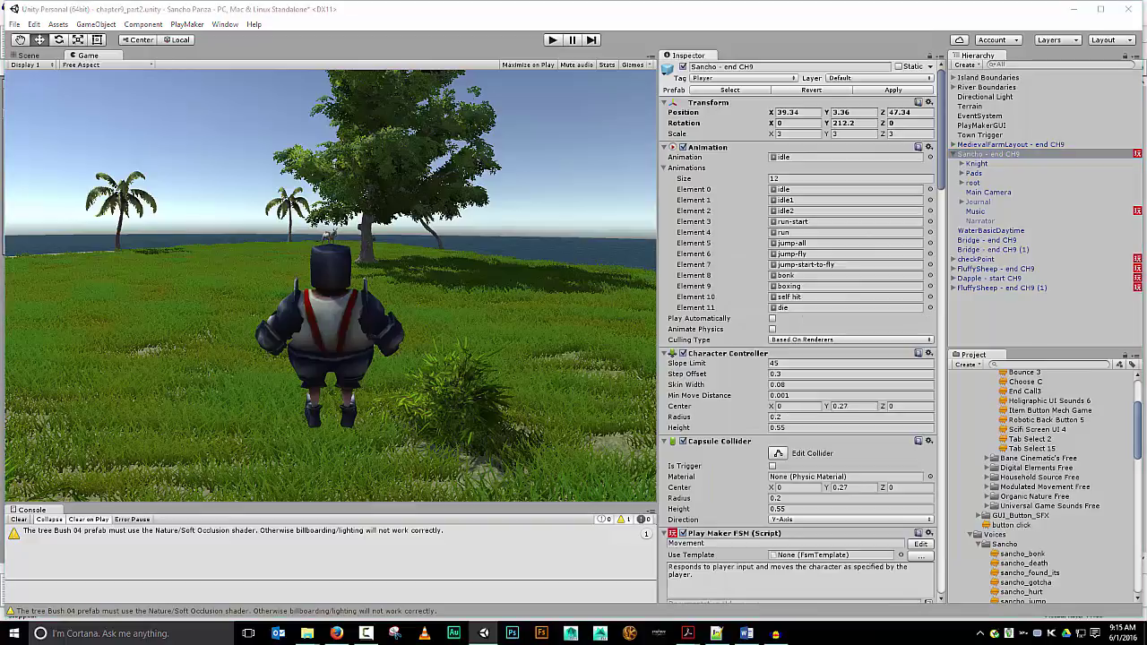
left_click(920, 544)
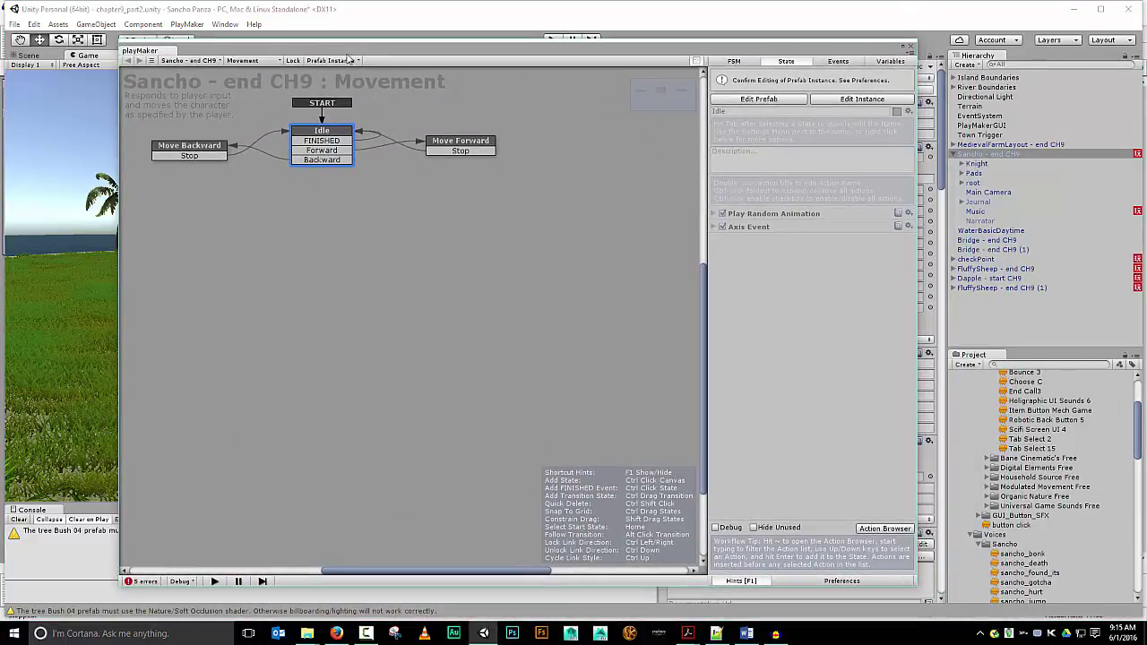
left_click_drag(345, 54, 262, 44)
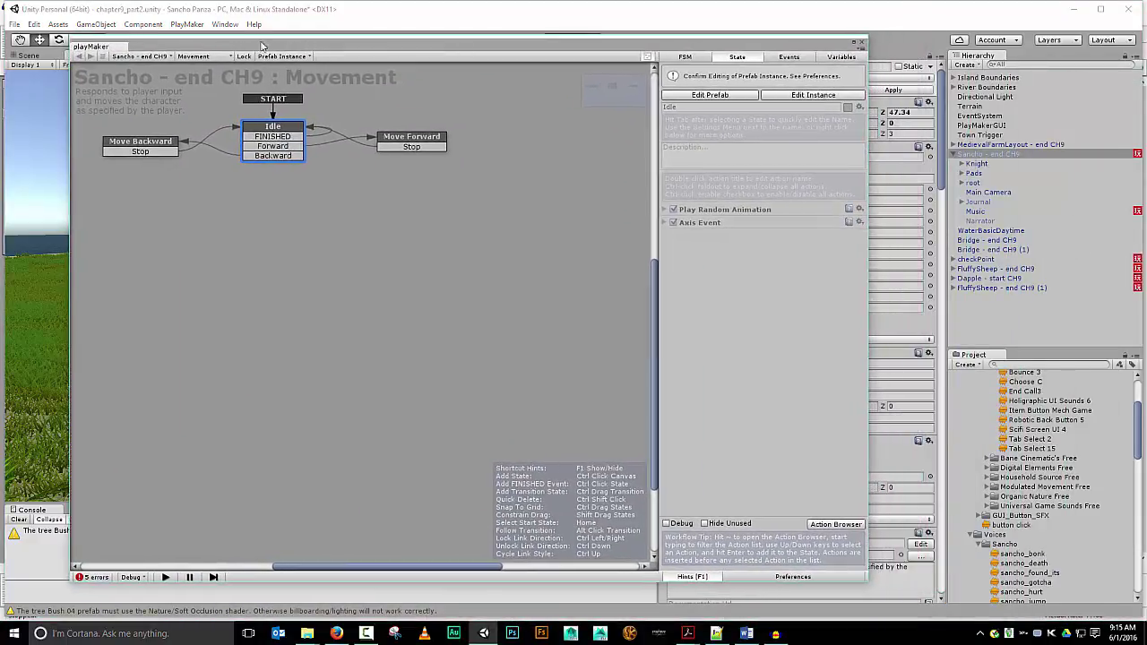
left_click(212, 56)
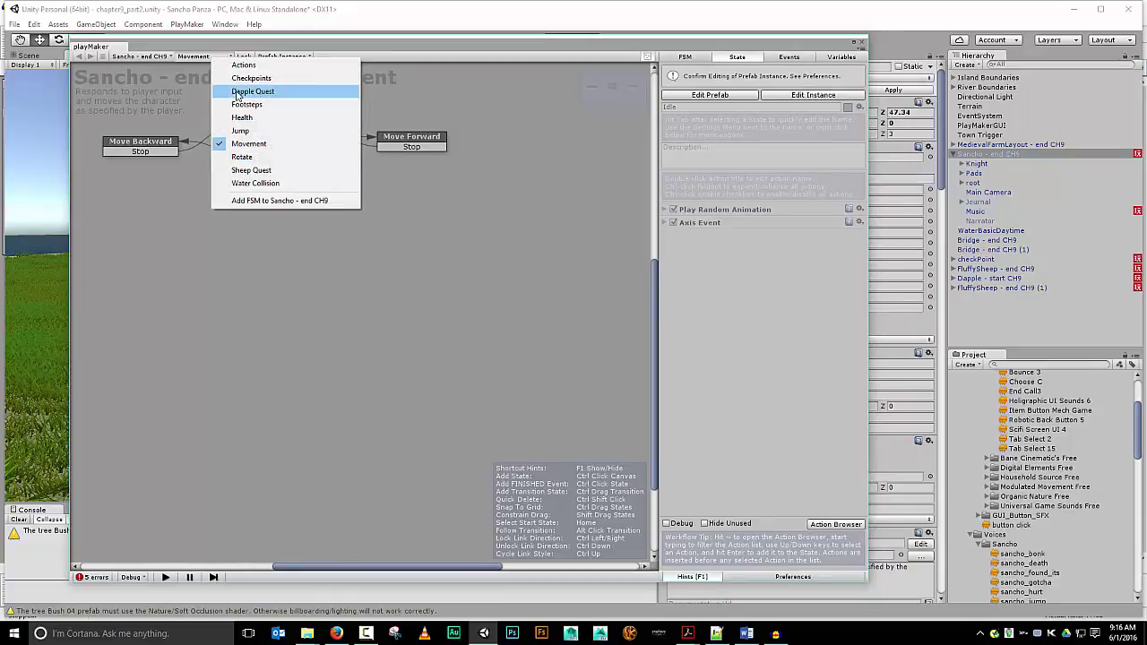
left_click(242, 131)
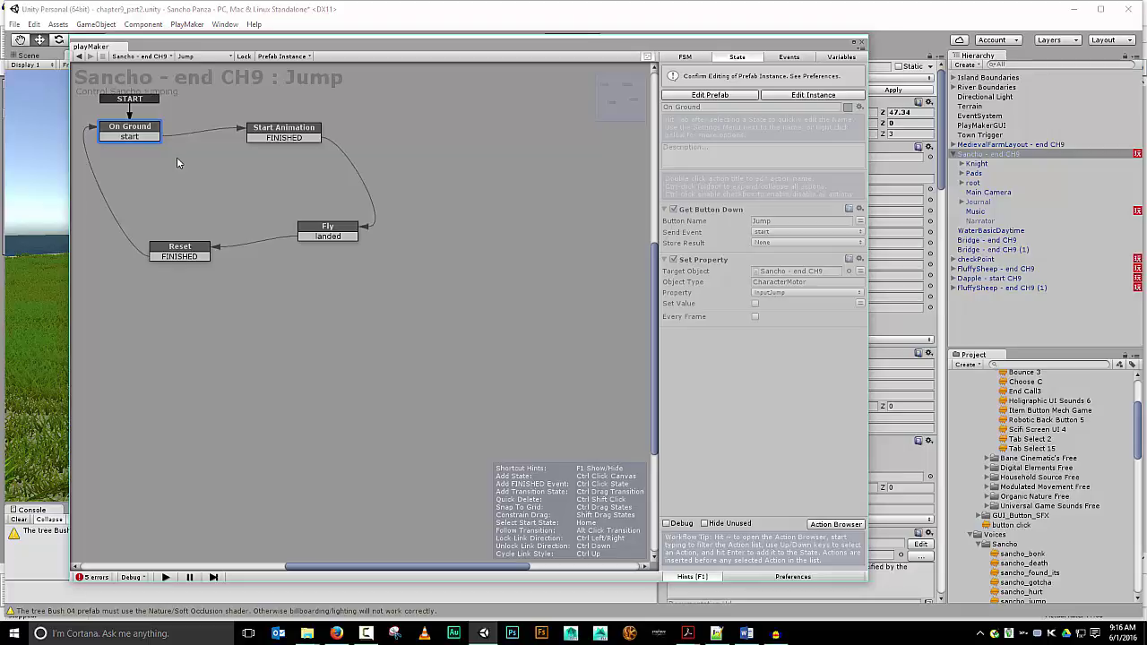
left_click(772, 635)
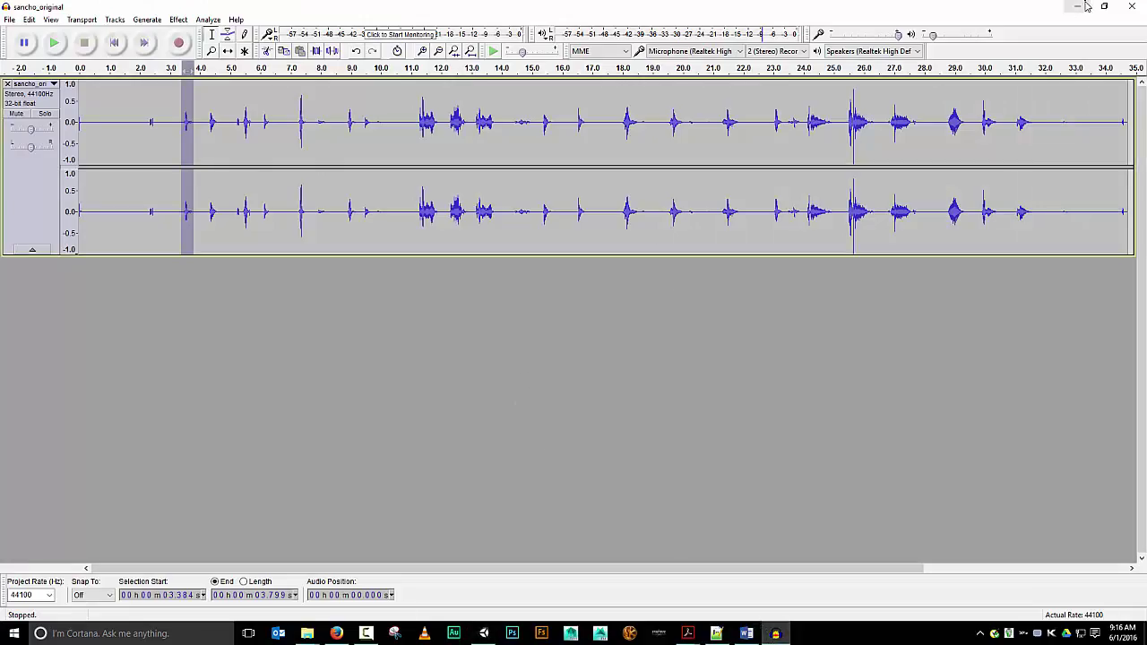
left_click(485, 635)
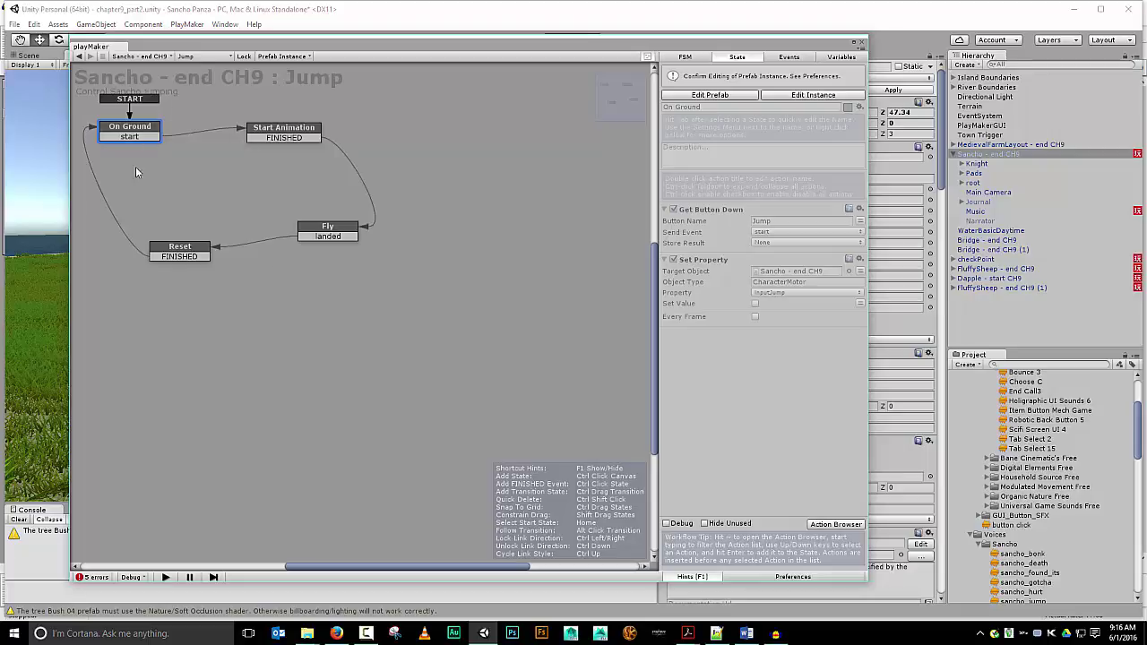
Unlock the Jump FSM prefab instance for editing and review its Start Animation, Fly and Reset states
left_click(269, 128)
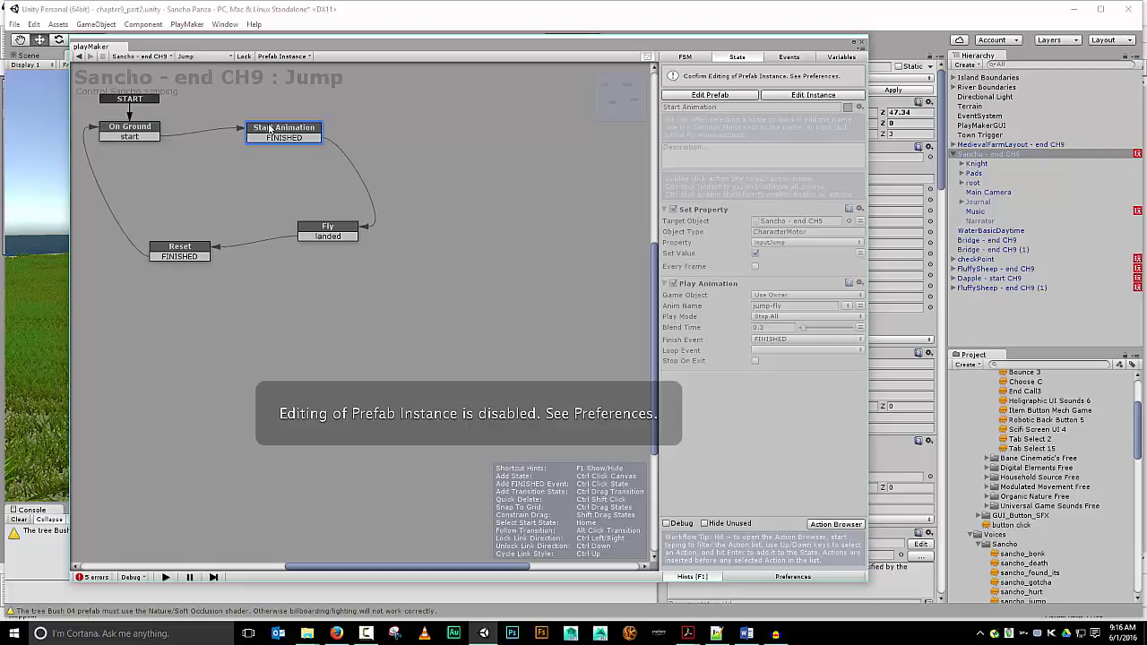
left_click(788, 94)
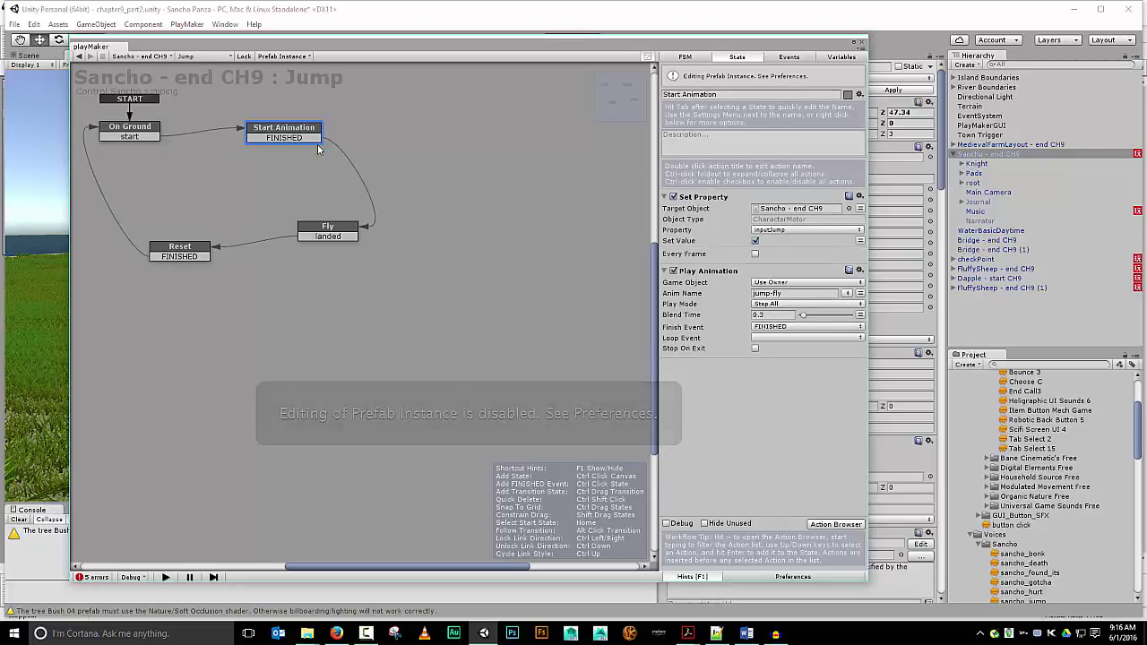
left_click(344, 234)
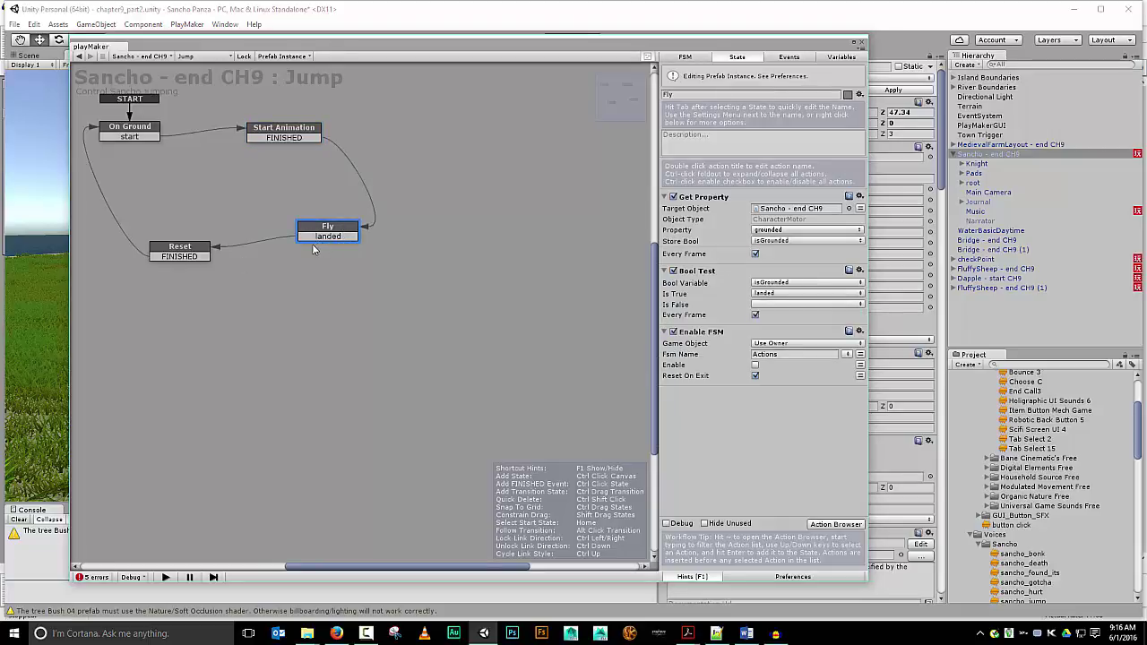
left_click(173, 248)
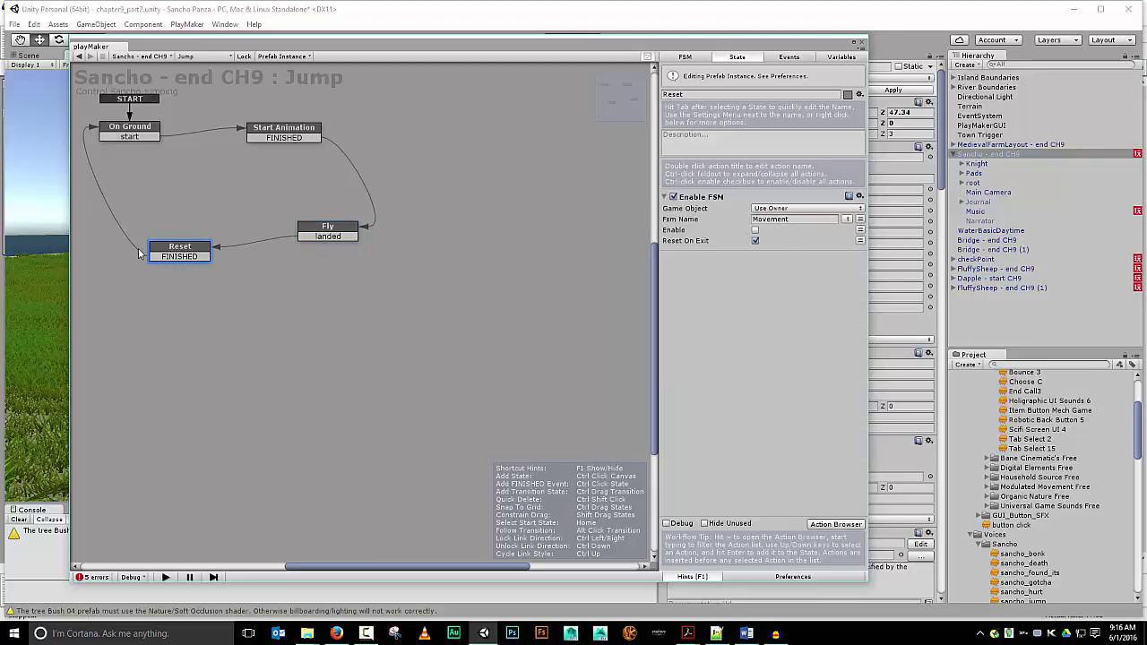
left_click(313, 133)
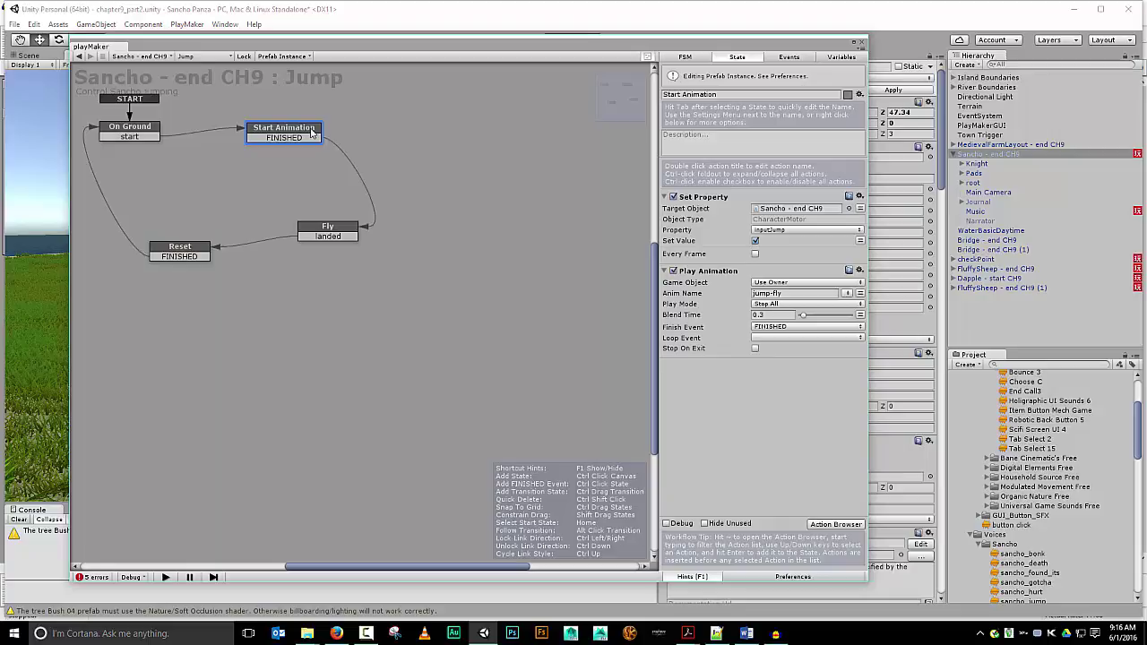
left_click(184, 248)
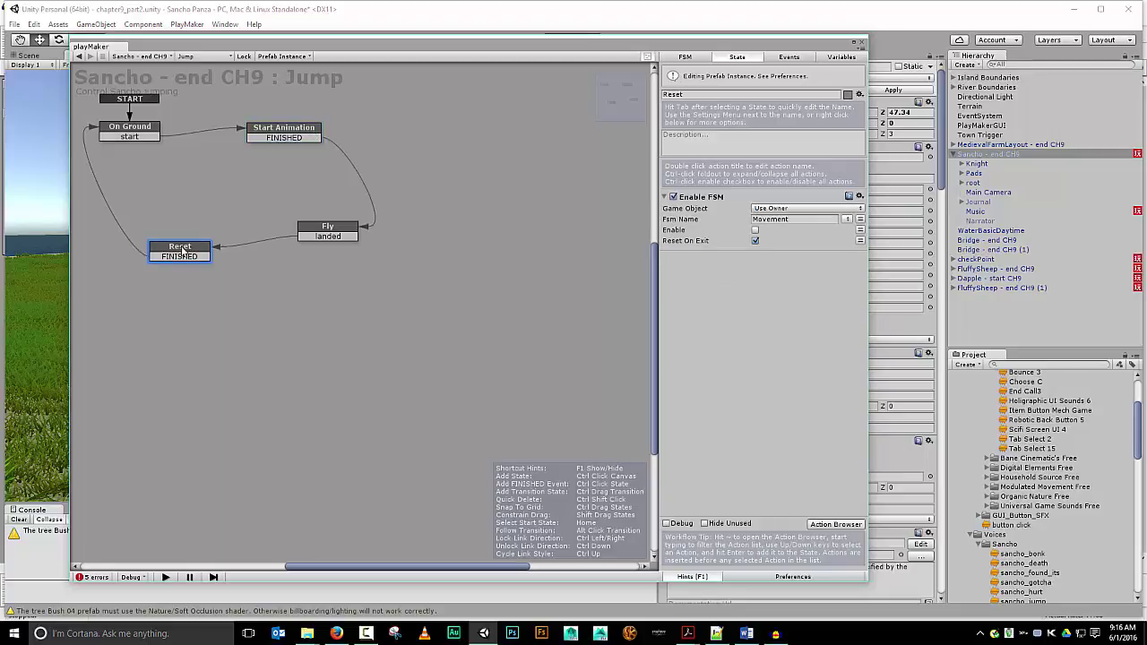
Create an AudioClip Object variable jump_audio and assign it the sancho_jump clip
left_click(843, 58)
left_click(769, 504)
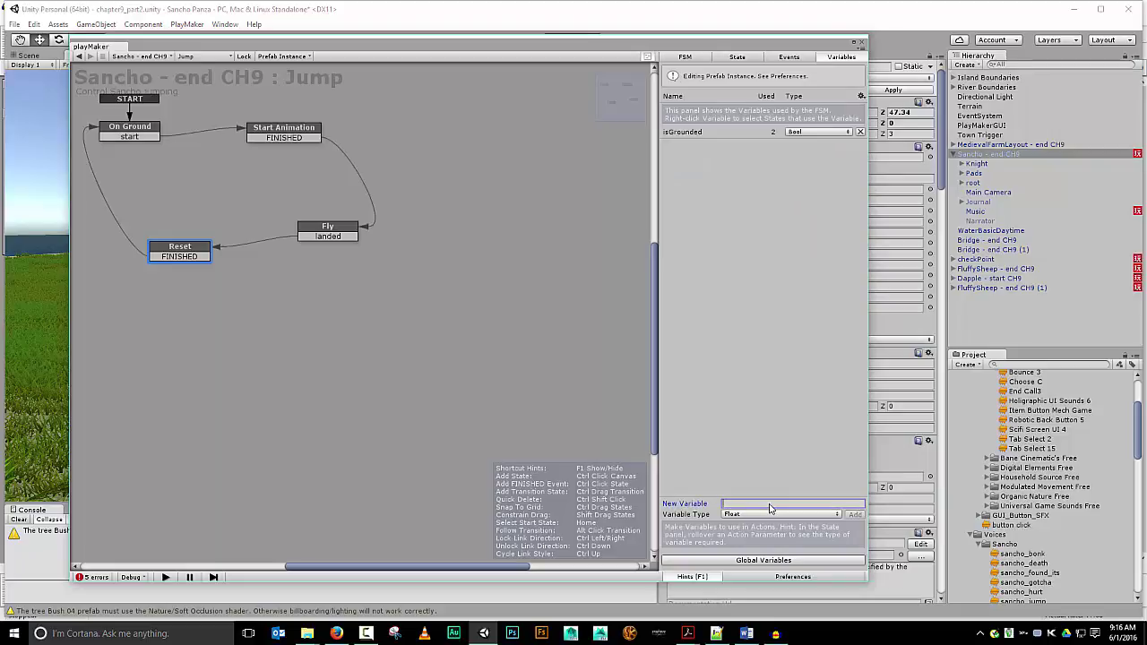
type("jump_audio")
left_click(770, 515)
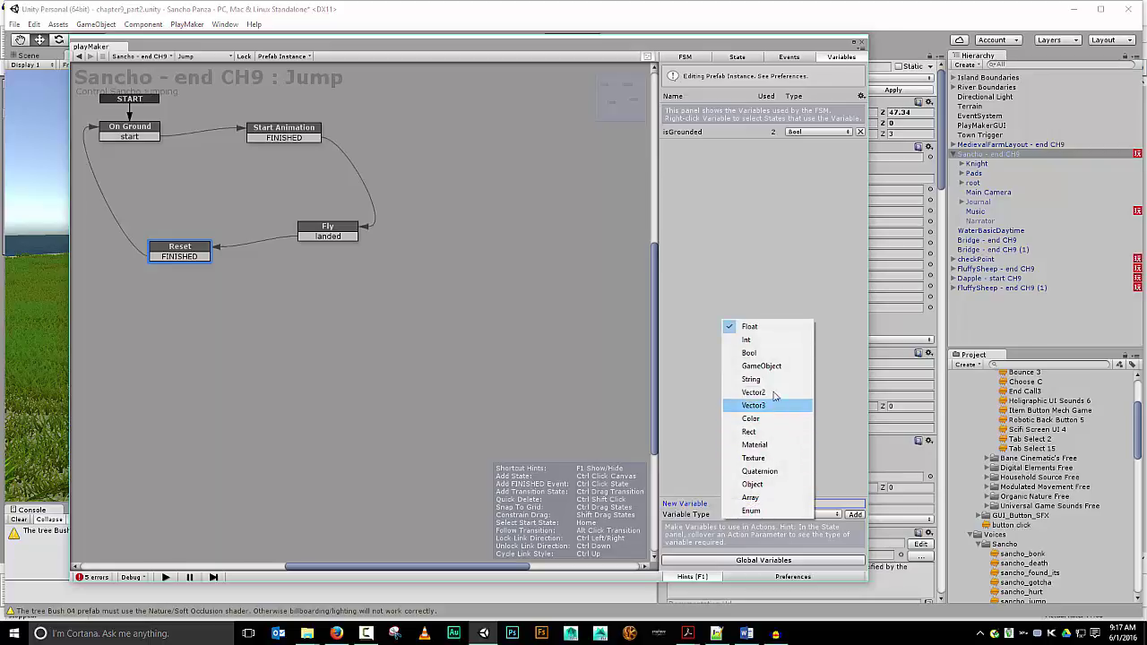
left_click(753, 484)
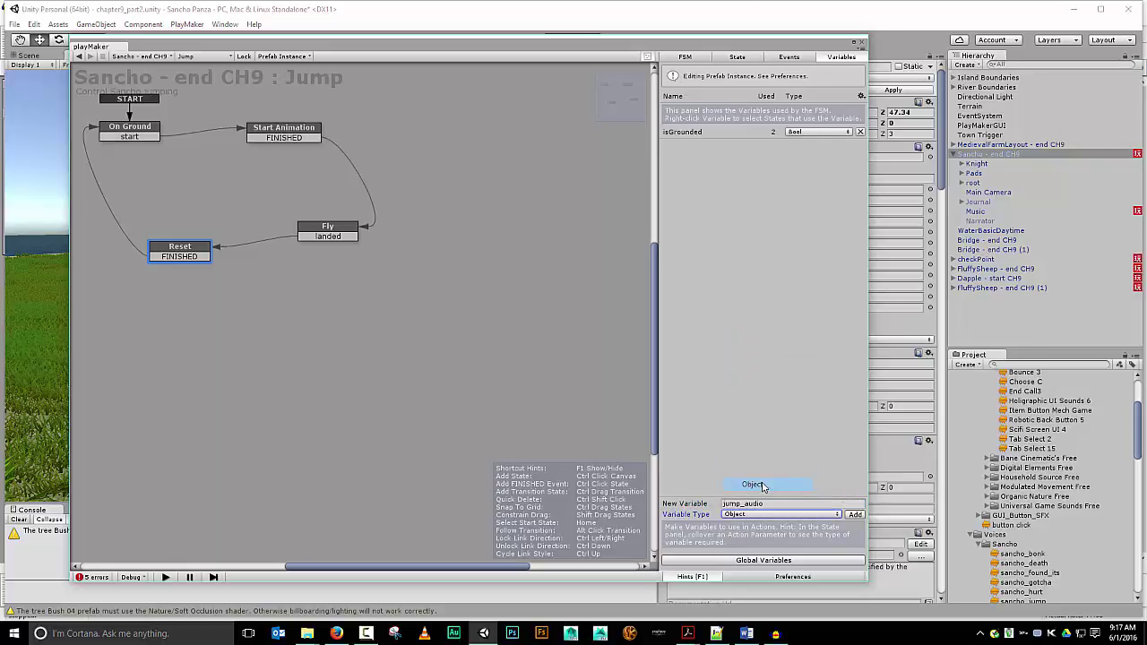
left_click(854, 517)
left_click(853, 469)
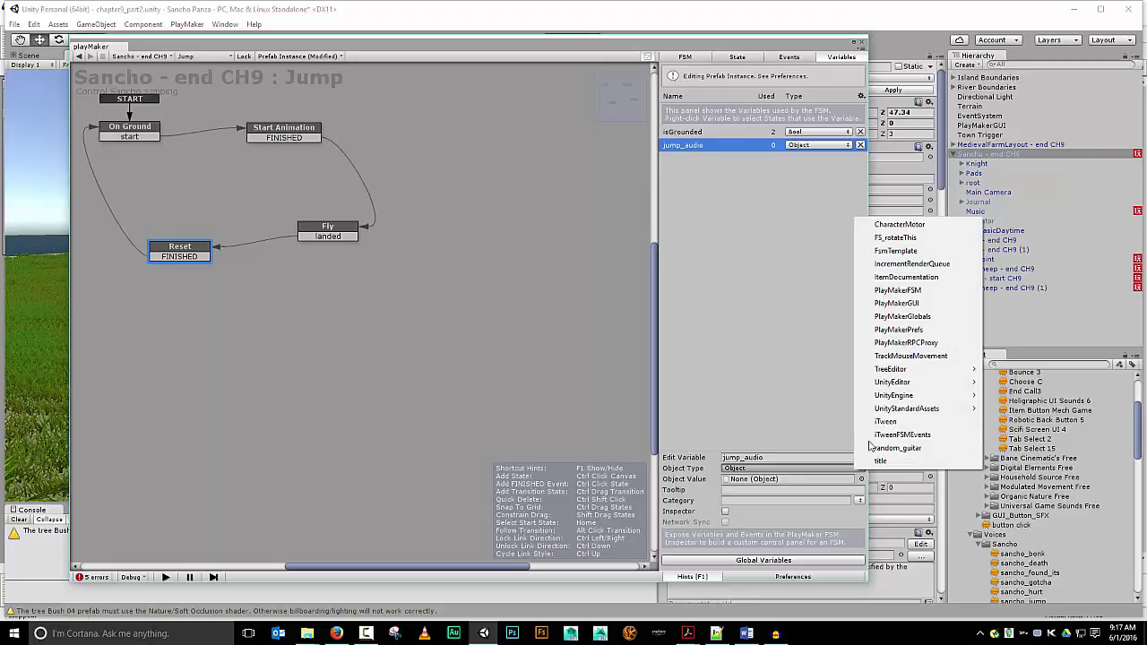
mouse_move(898, 397)
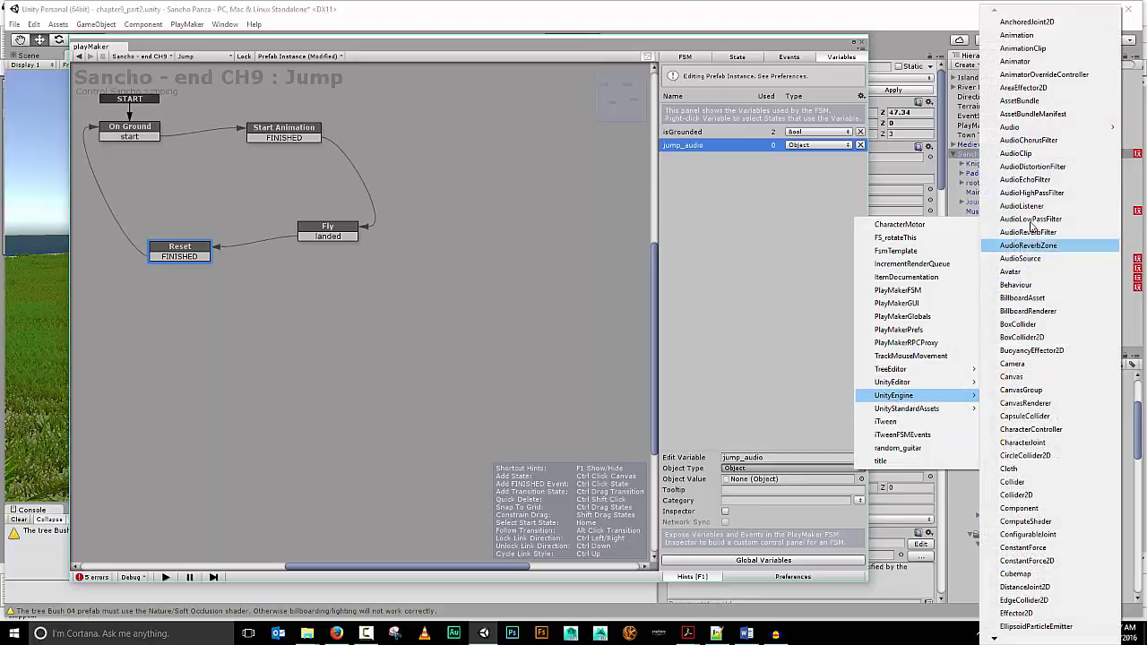
left_click(1022, 154)
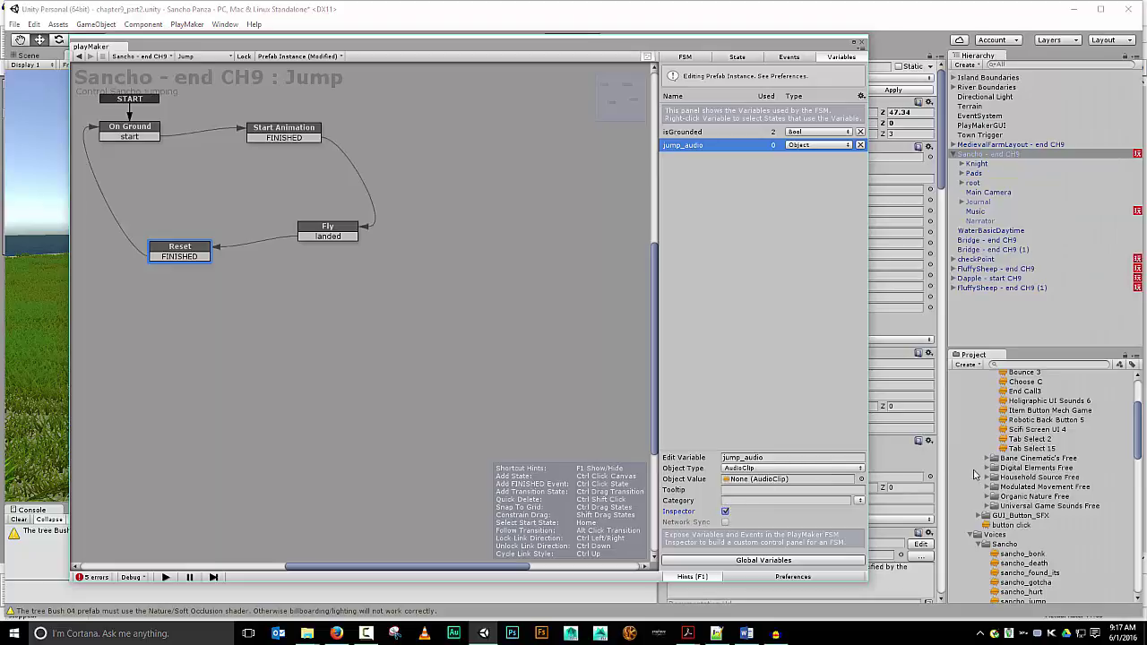
scroll(1022, 434, "down", 3)
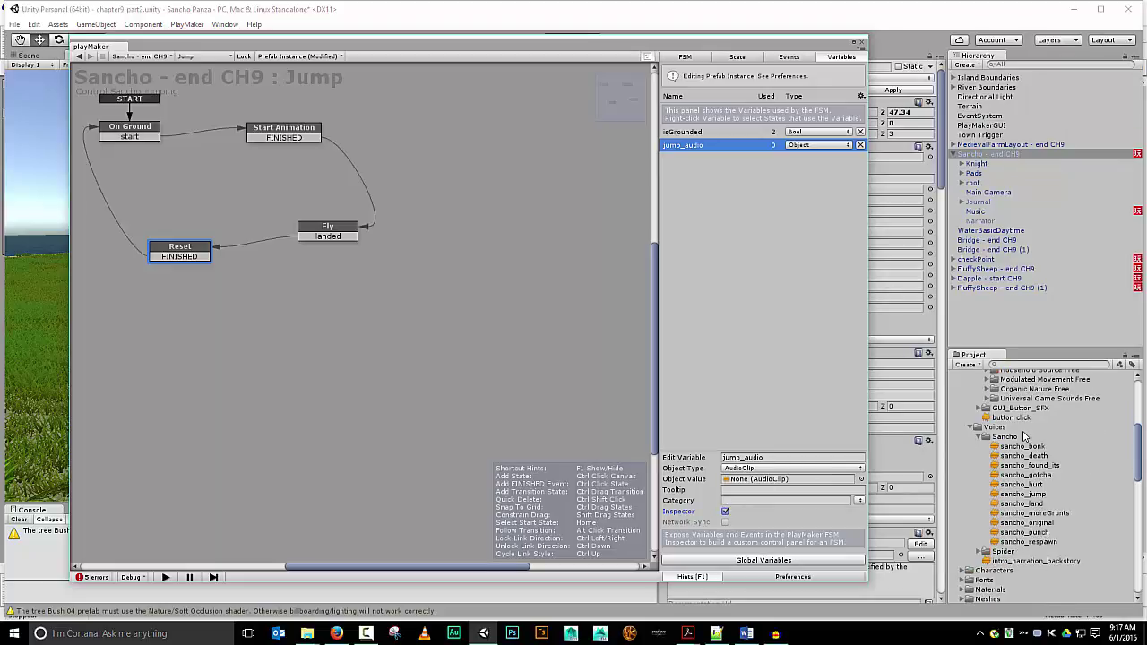
left_click_drag(1047, 492, 808, 481)
Add an AudioClip variable land_audio holding sancho_land and expose it in the inspector
left_click(821, 396)
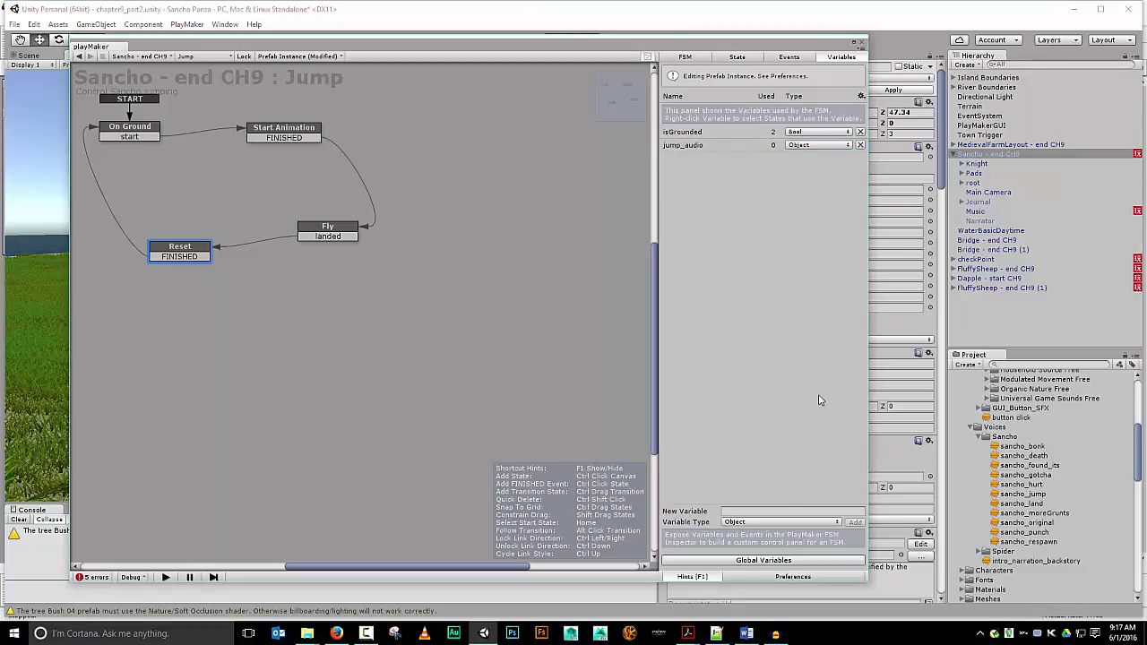
type("land_audio")
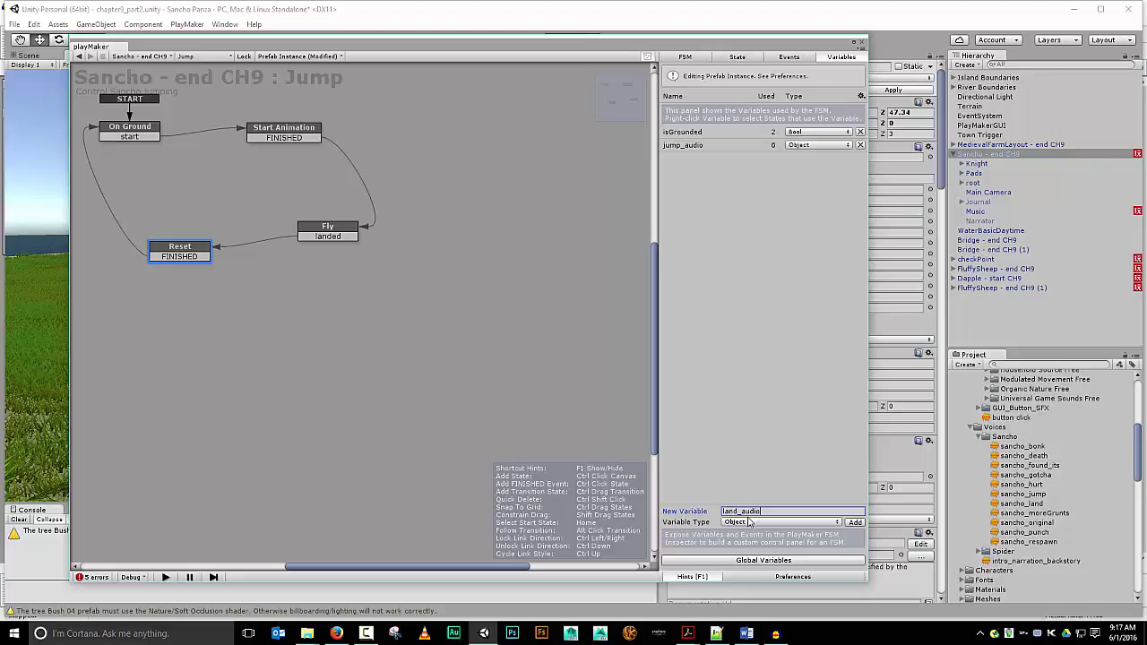
left_click(856, 522)
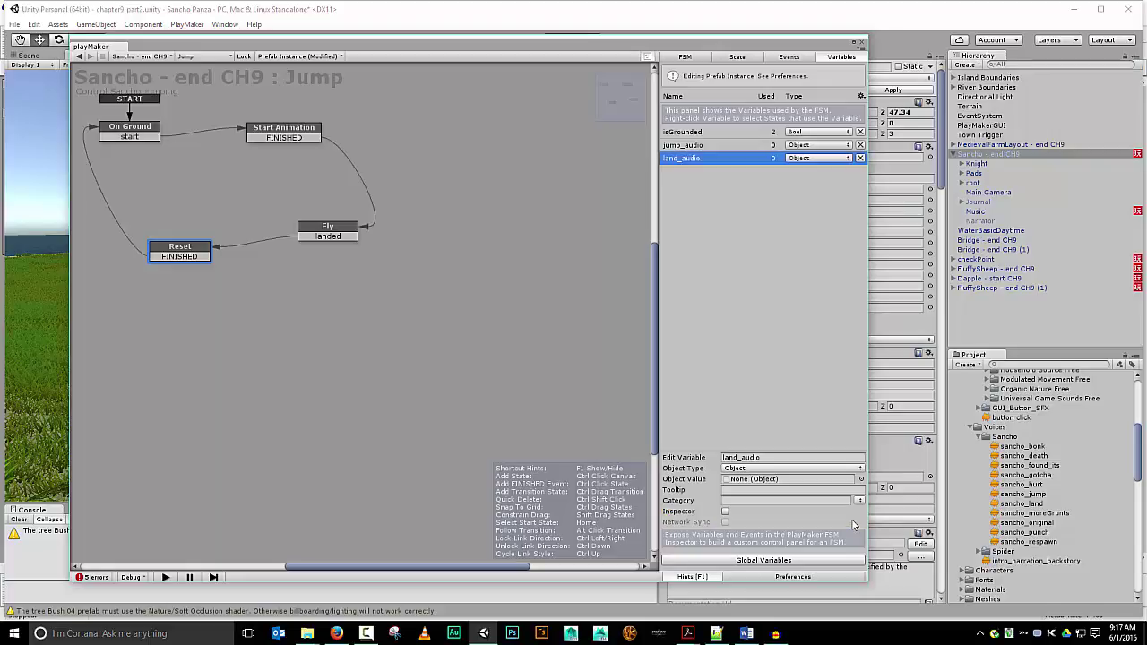
left_click(843, 469)
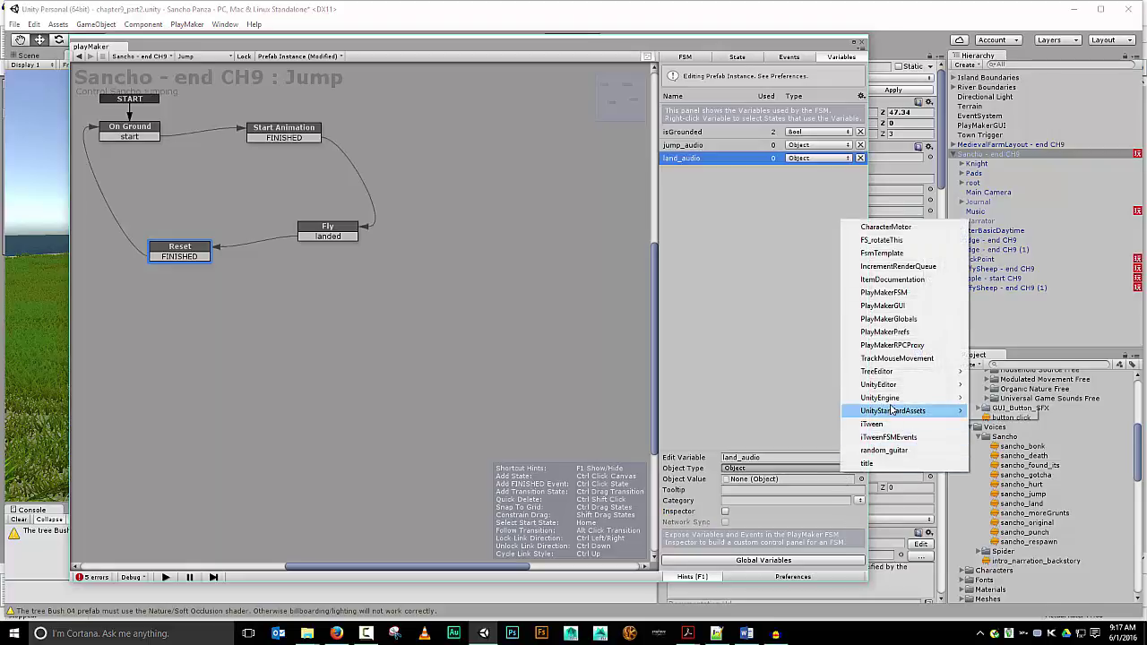
mouse_move(893, 403)
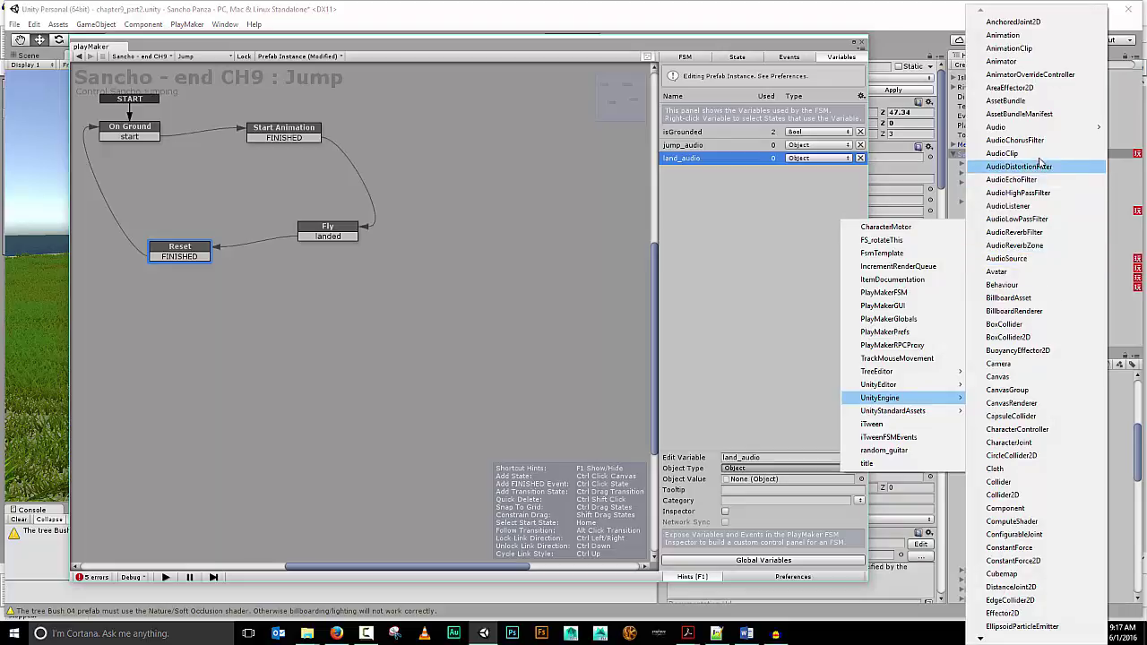
left_click(1008, 155)
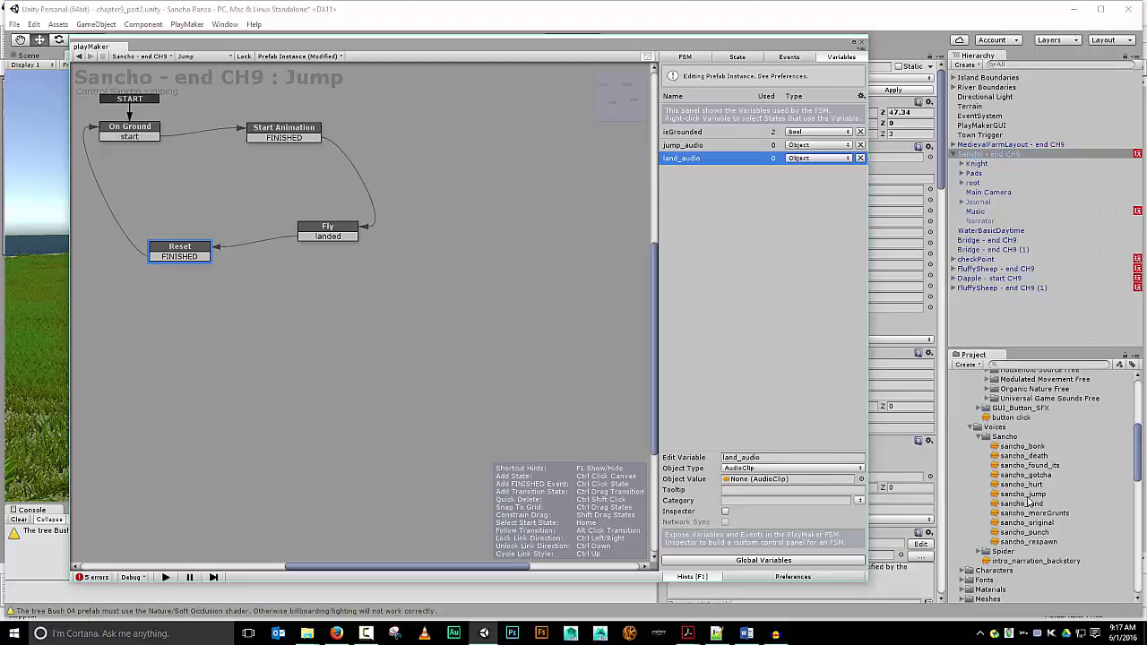
left_click_drag(1031, 503, 806, 480)
left_click(725, 513)
left_click(743, 422)
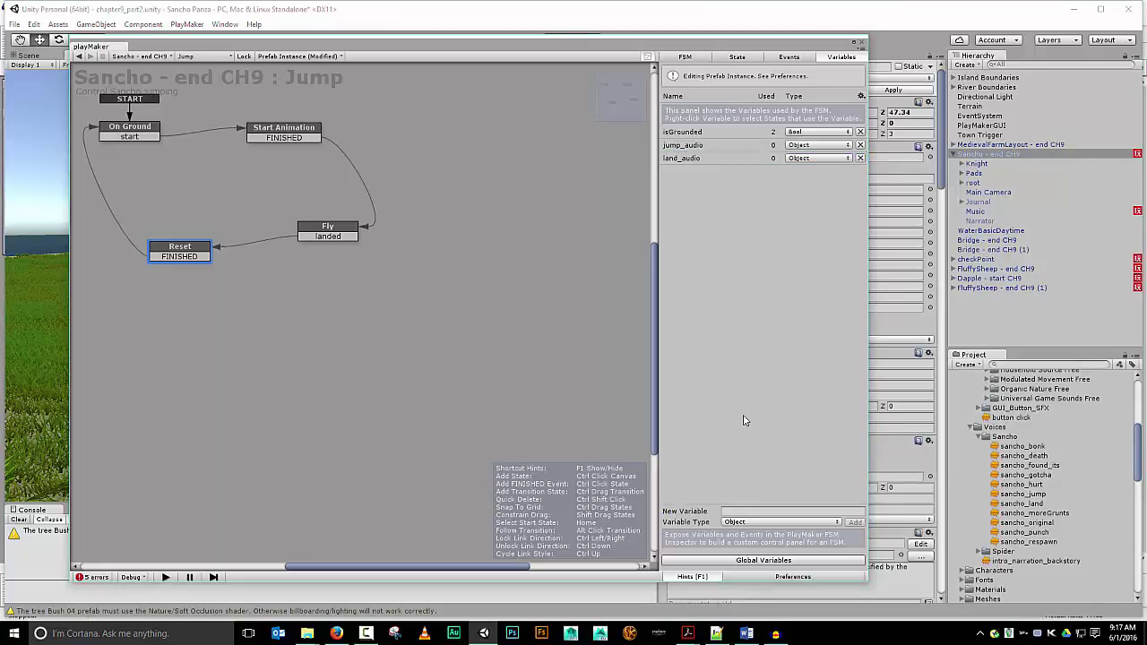
Add an Audio Play action above Play Animation in Start Animation, with jump_audio as its one-shot clip
left_click(284, 131)
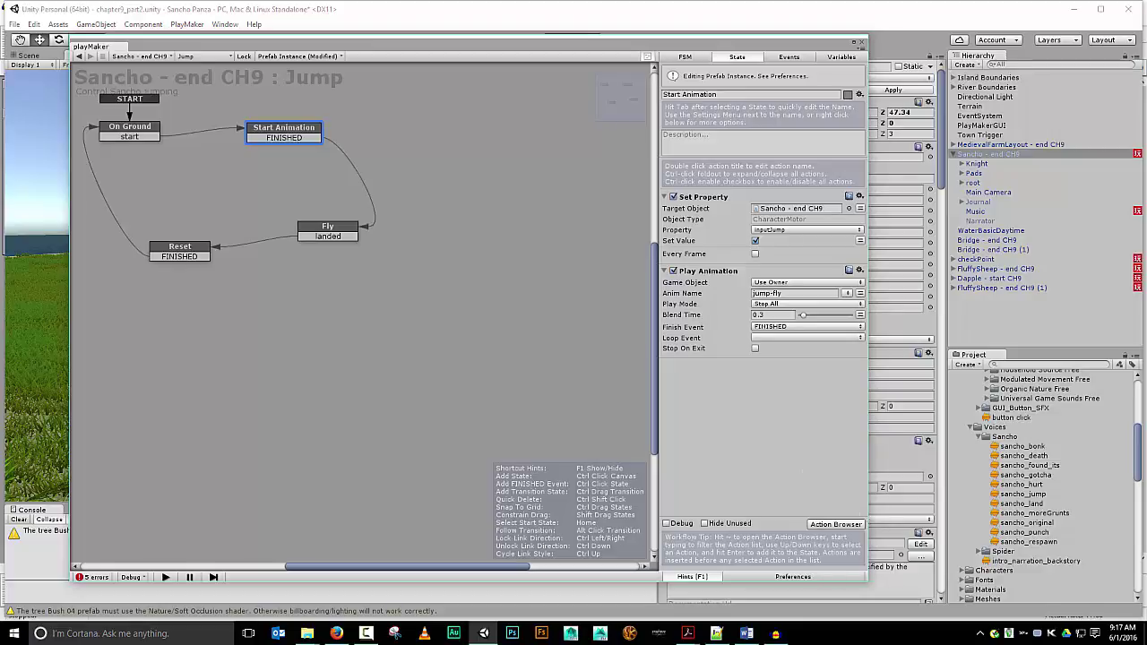
key("grave")
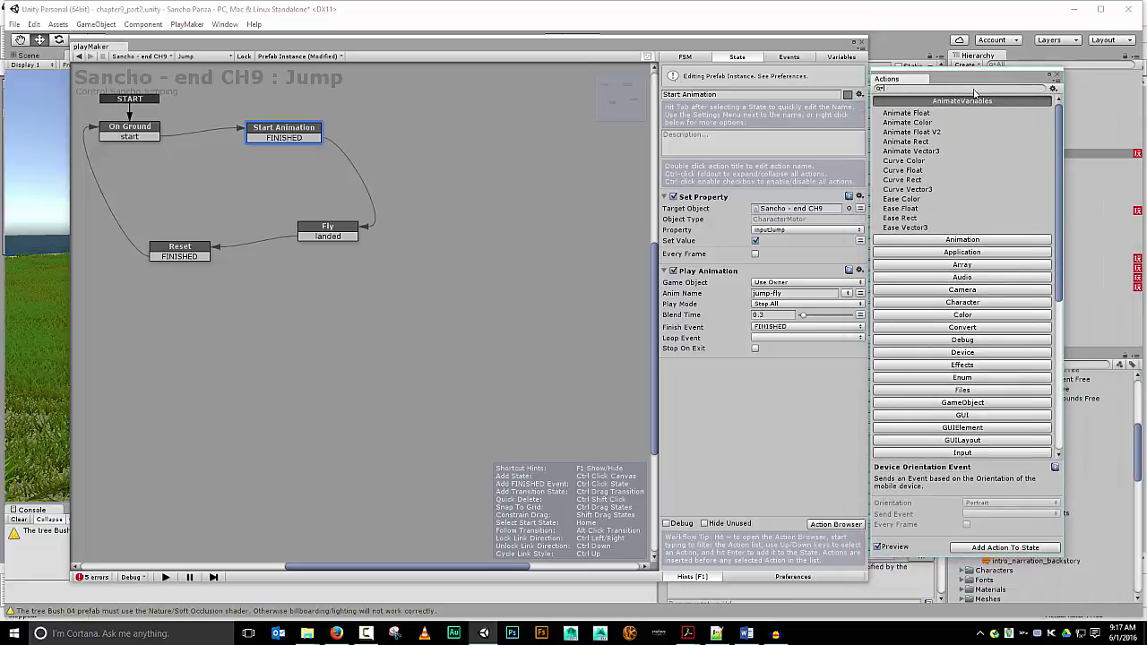
type("play")
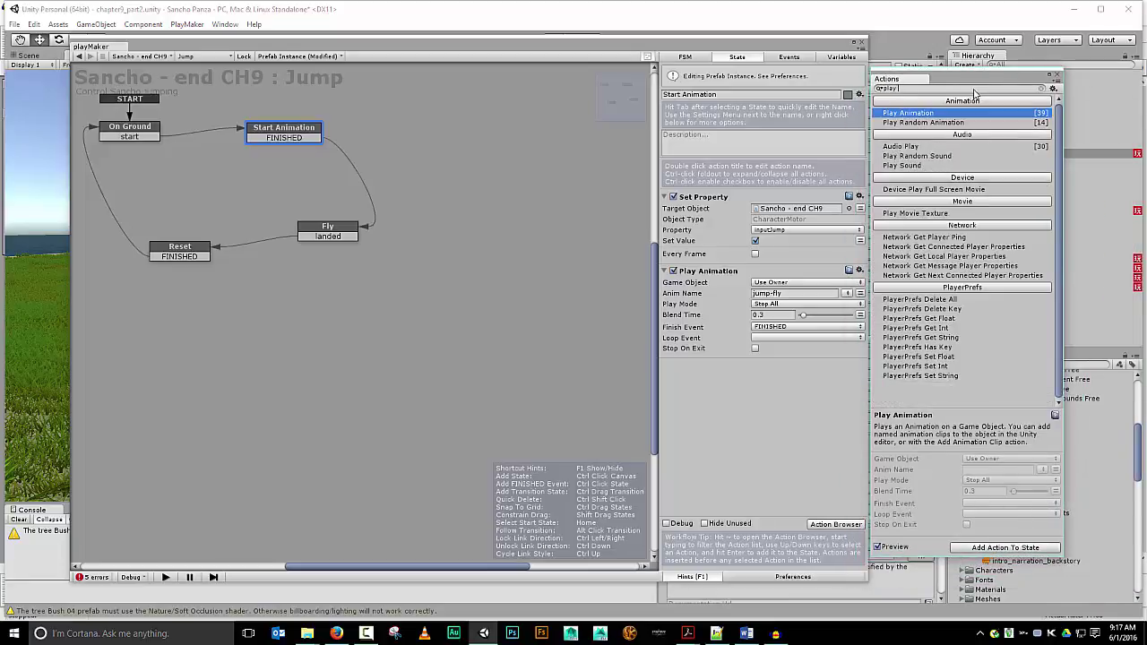
type(" au")
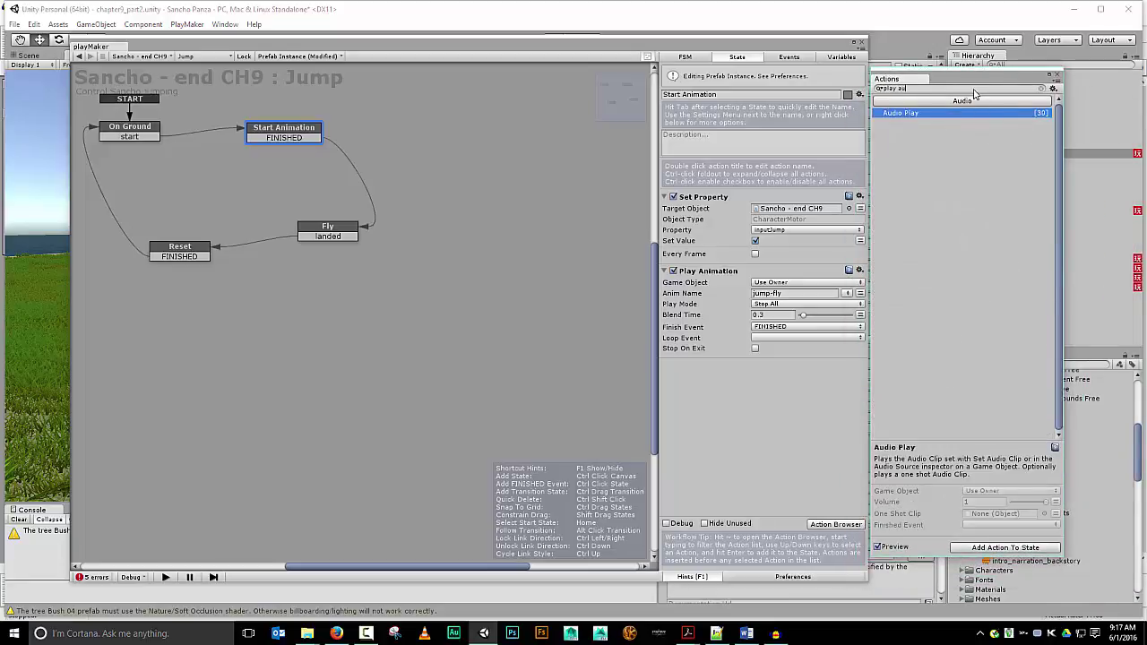
left_click(971, 549)
left_click_drag(688, 364, 706, 272)
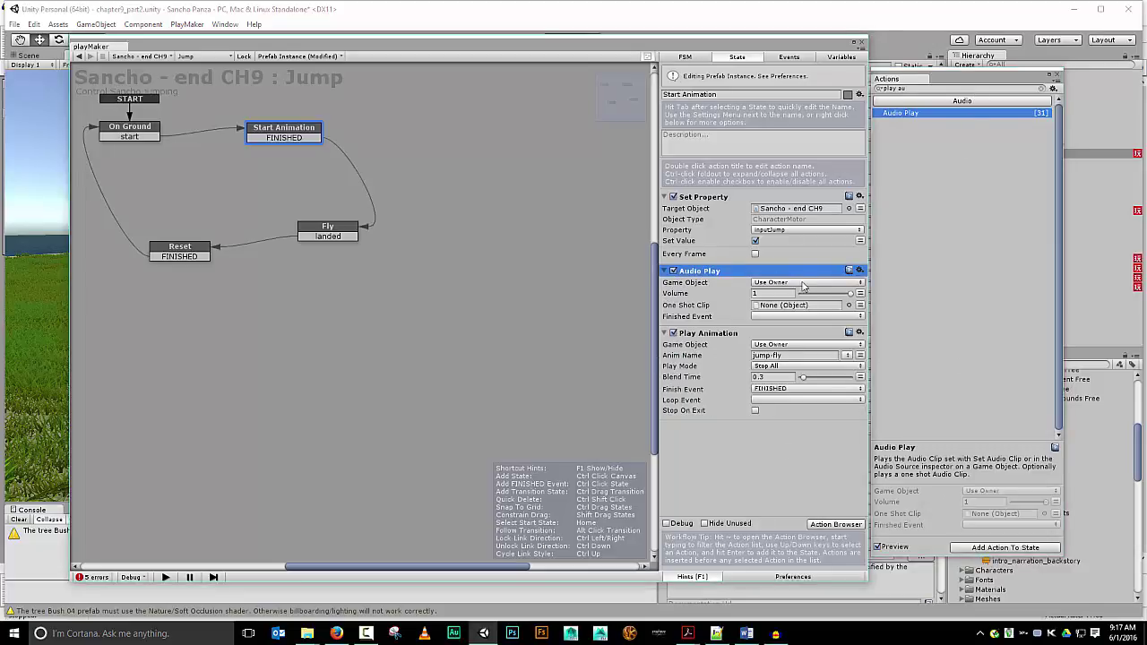
left_click(859, 306)
left_click(846, 306)
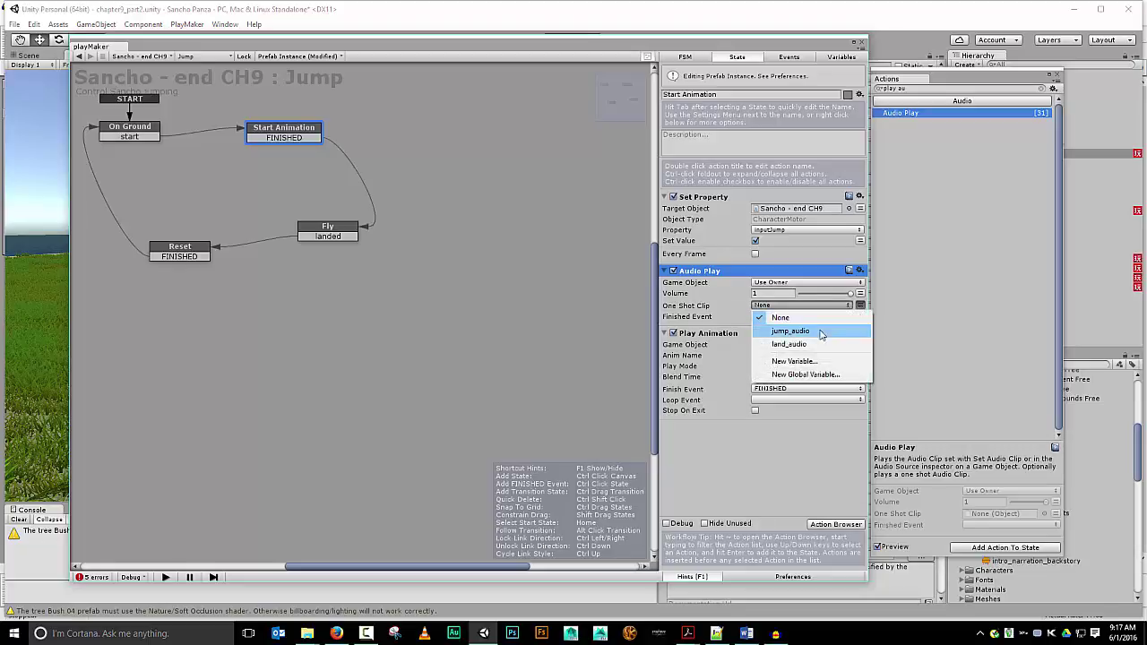
left_click(820, 333)
Add an Audio Play action at the top of Reset, playing land_audio as its one-shot clip
left_click(188, 248)
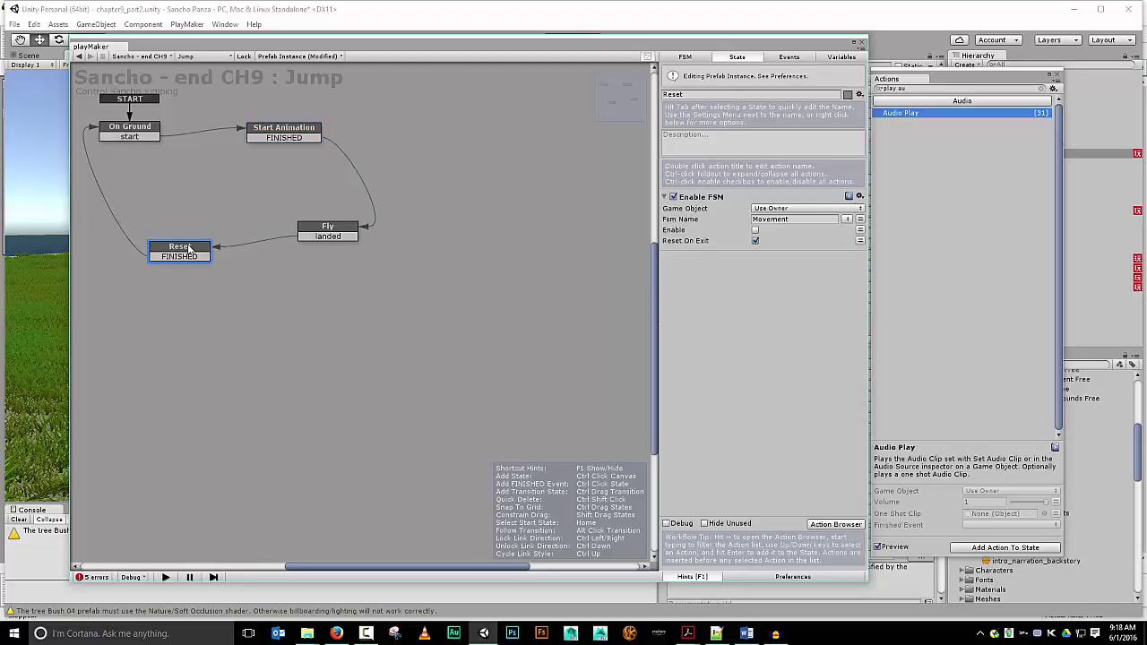
left_click(993, 552)
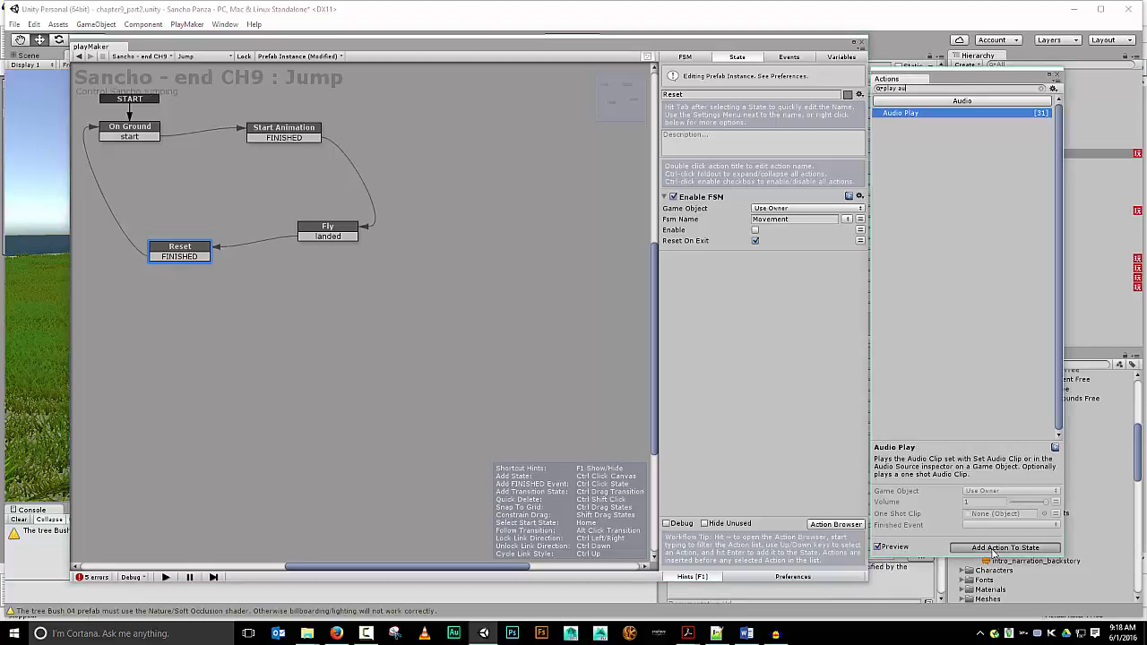
left_click_drag(724, 260, 837, 208)
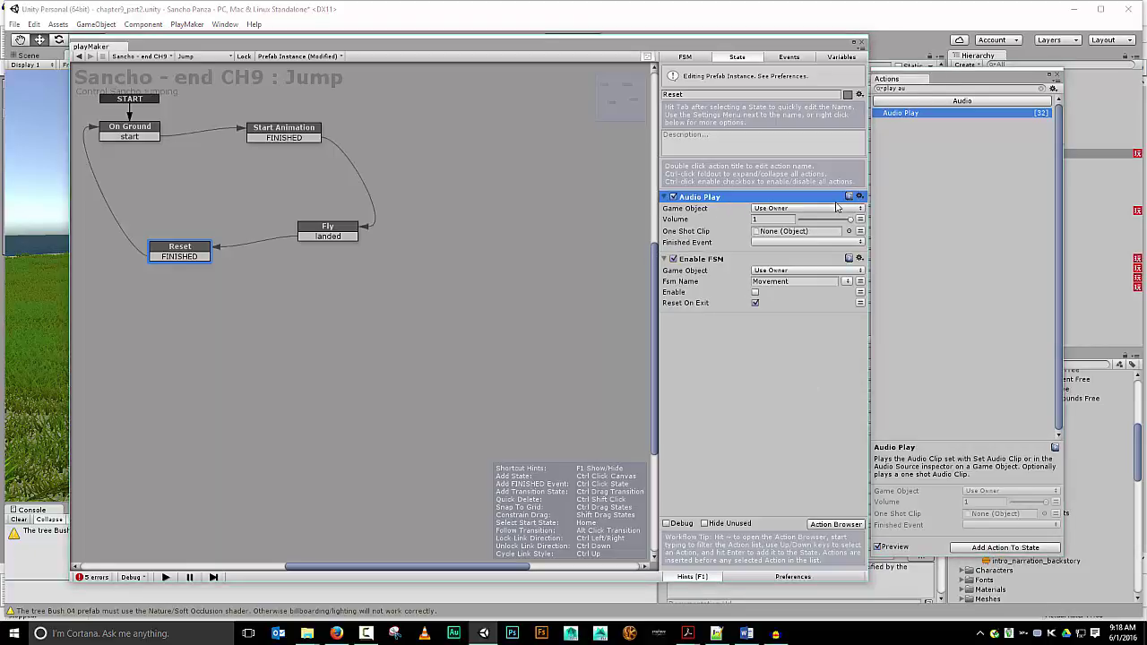
left_click(860, 231)
left_click(848, 231)
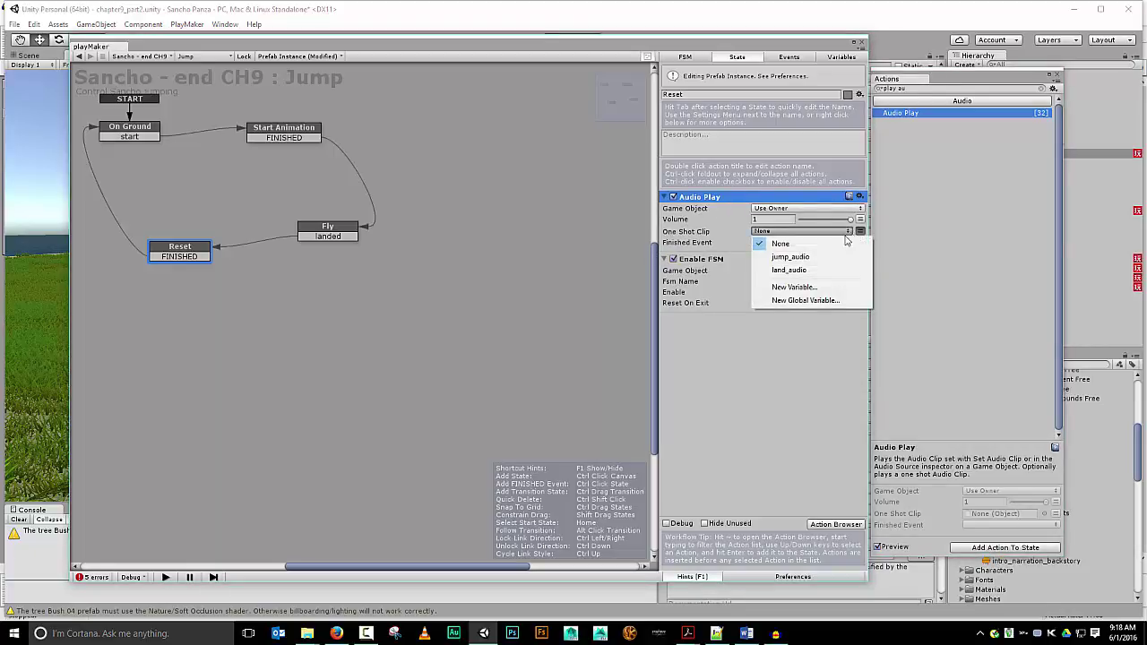
left_click(819, 270)
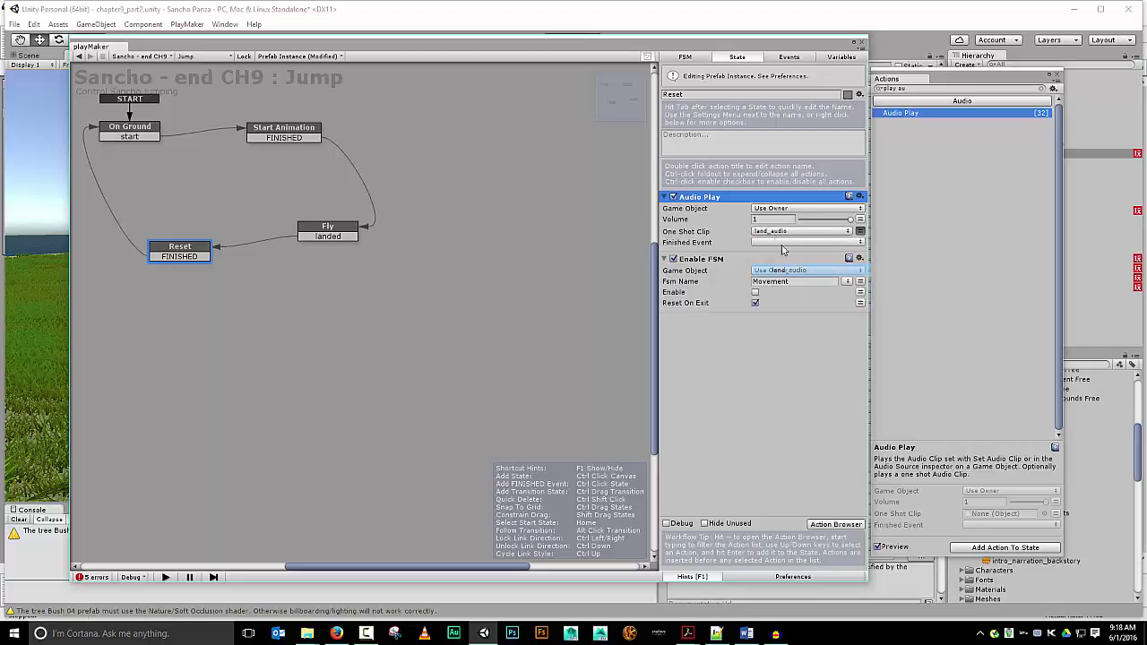
left_click(498, 47)
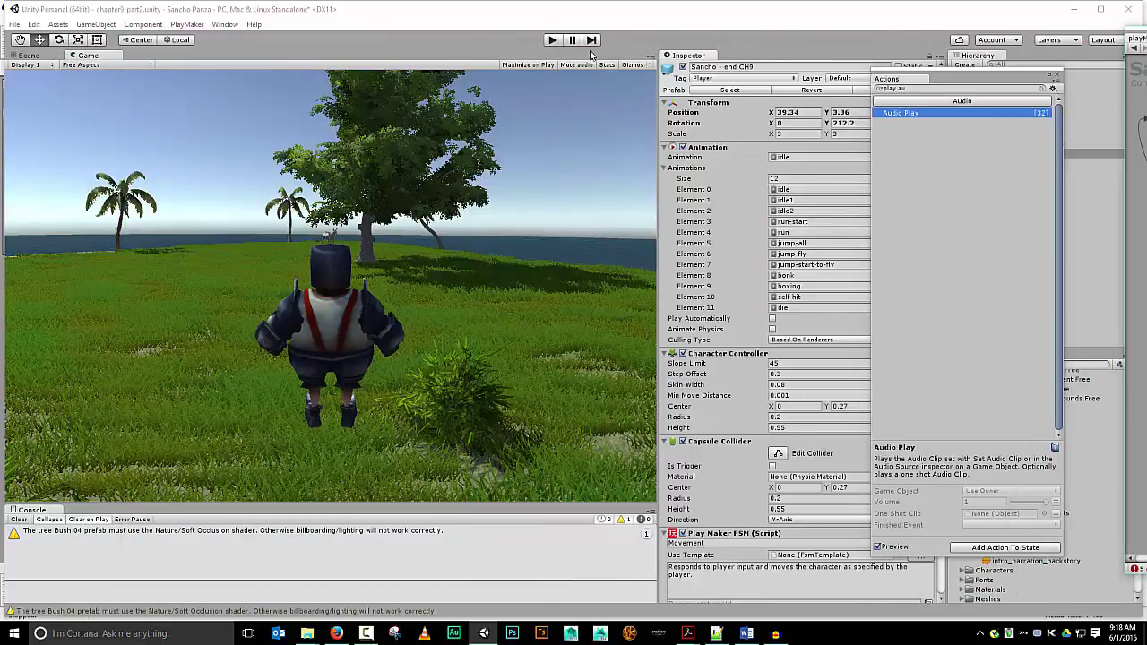
left_click(553, 39)
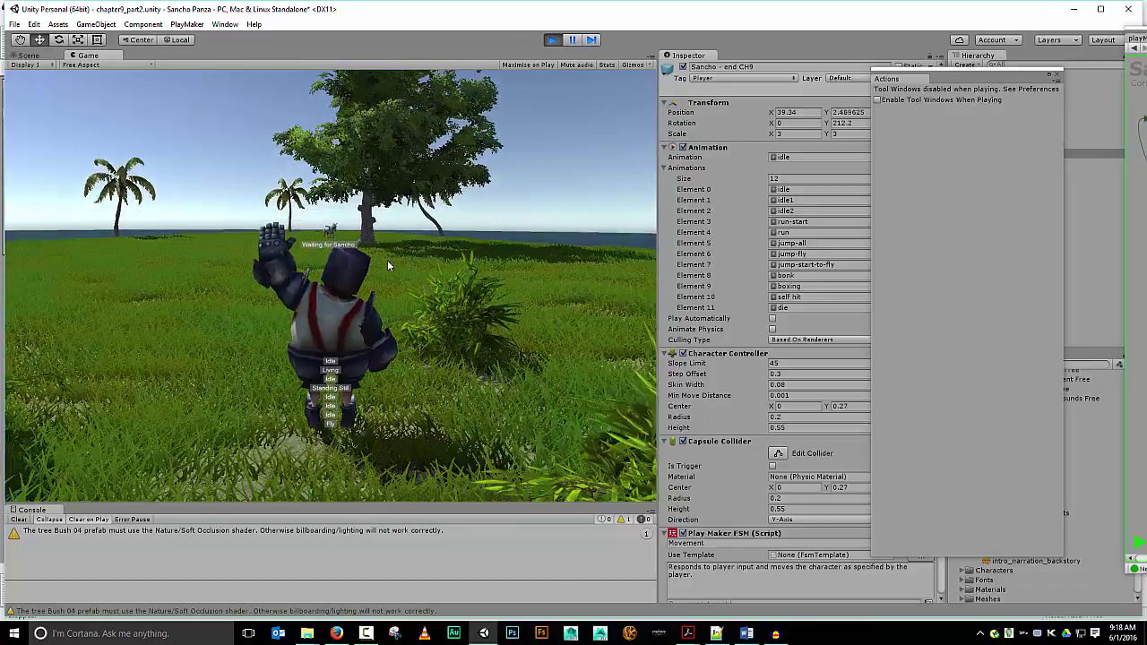
key("Left")
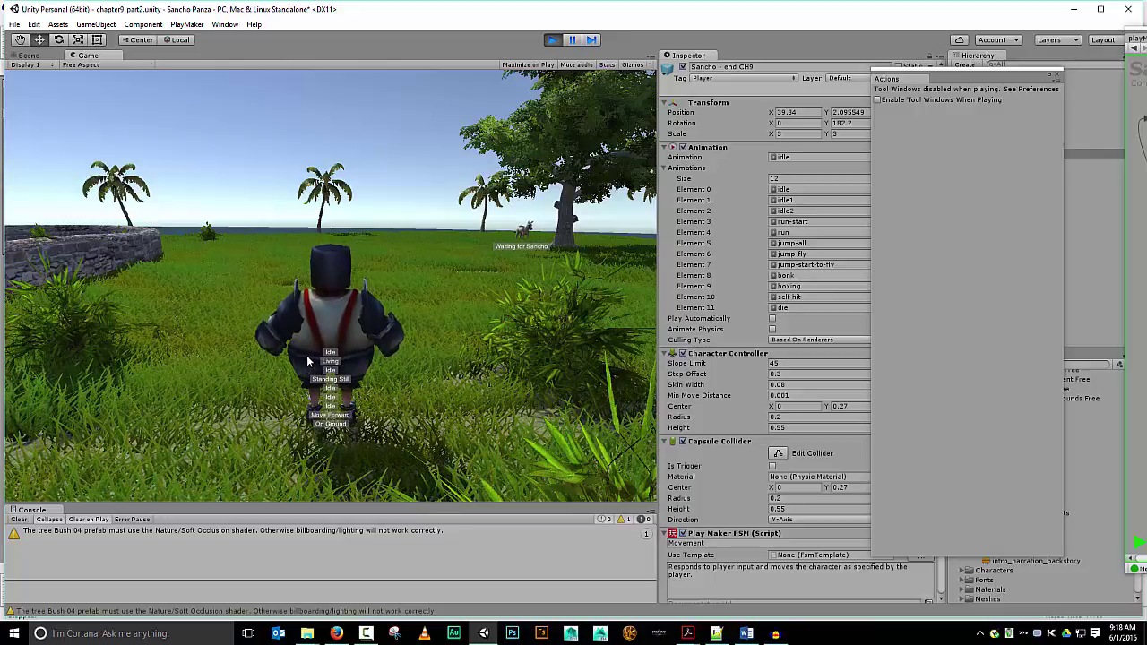
key("w")
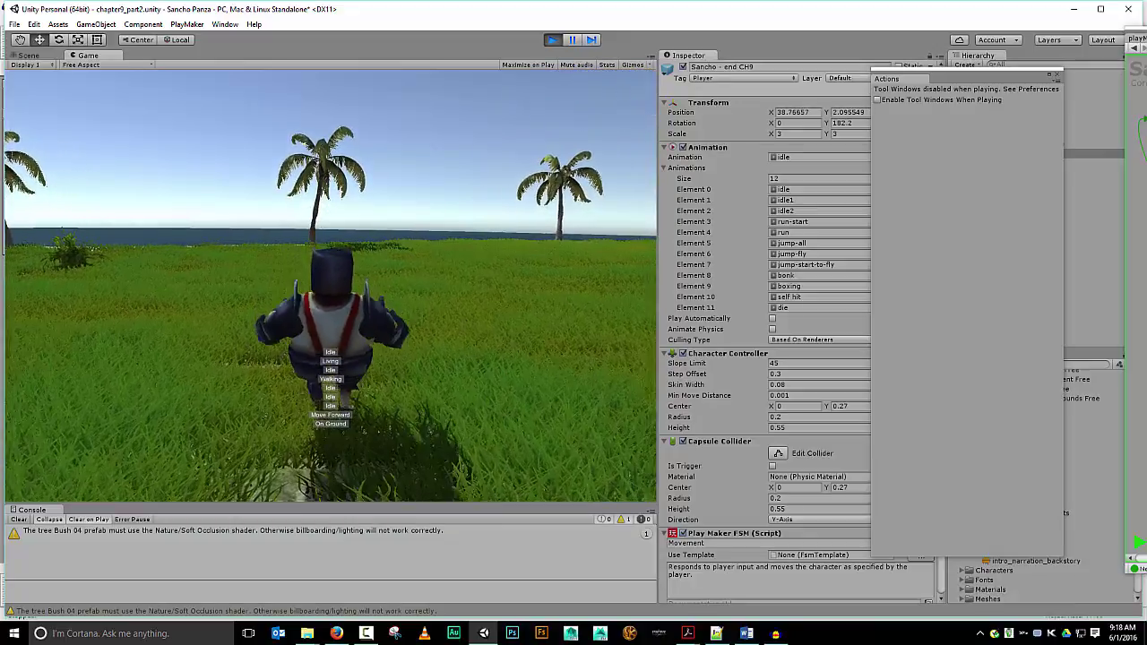
Stop the play test, recentre the FSM editor and enable editing of Reset's prefab instance
left_click(552, 40)
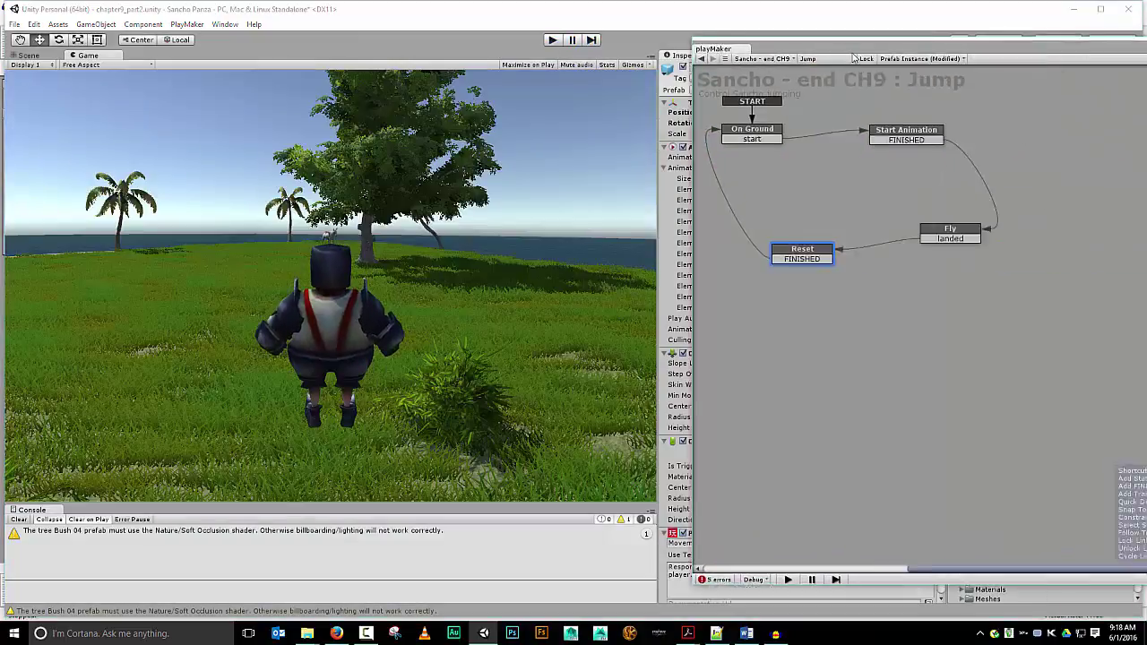
left_click_drag(854, 58, 278, 45)
left_click(231, 243)
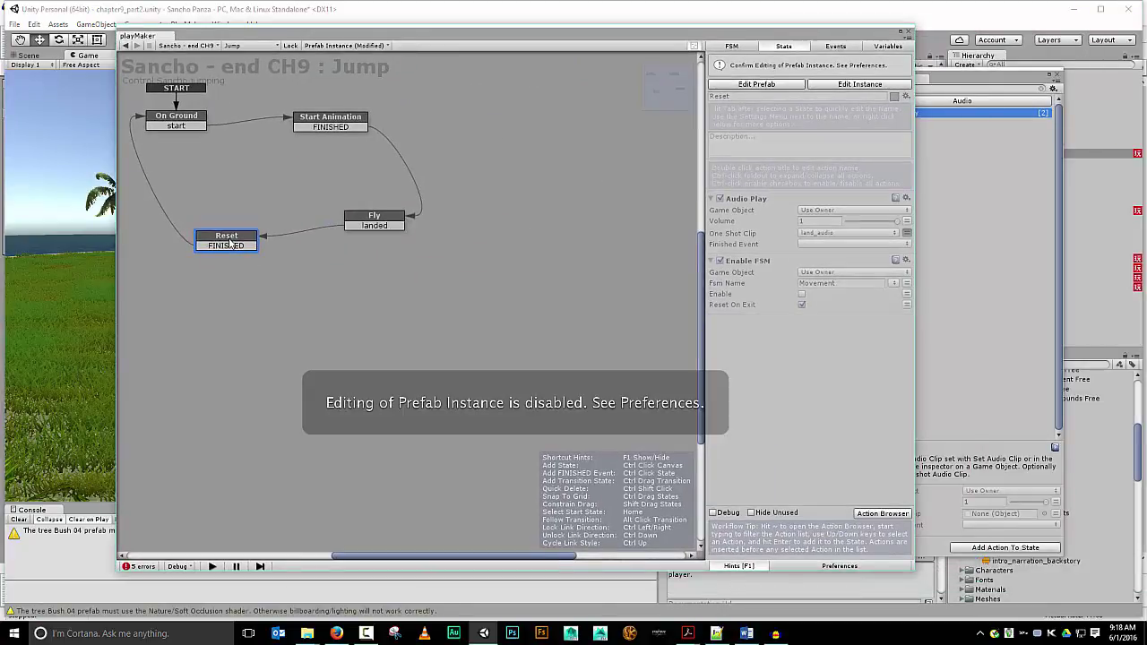
left_click(862, 86)
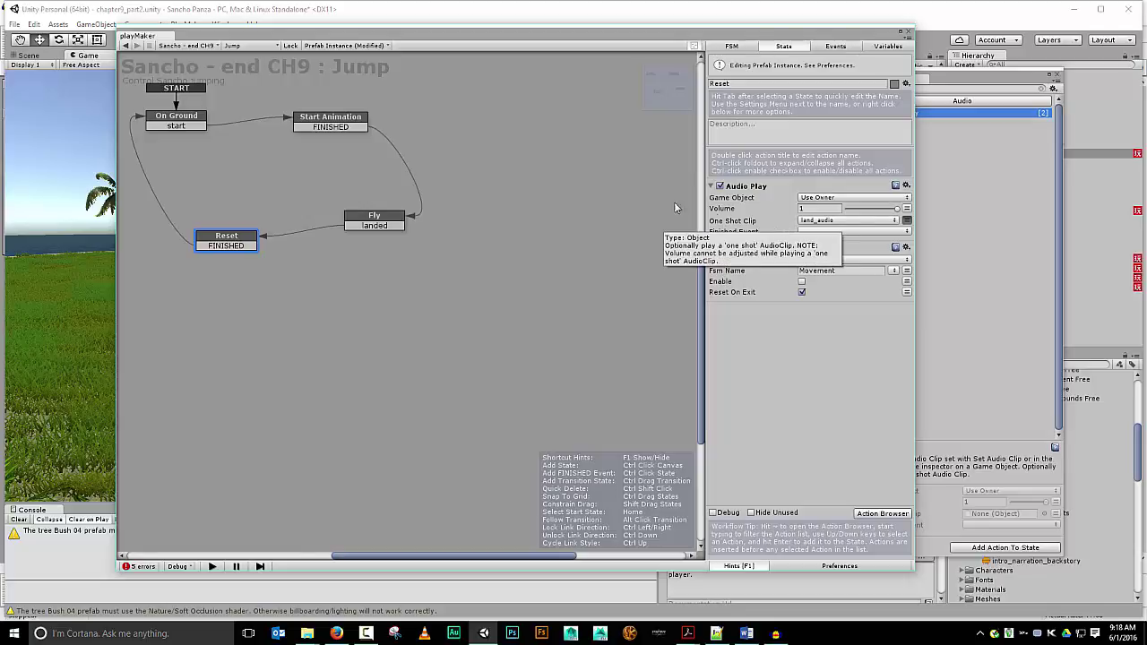
Review the Start Animation and Reset actions, then bring the Action Browser forward
left_click(431, 146)
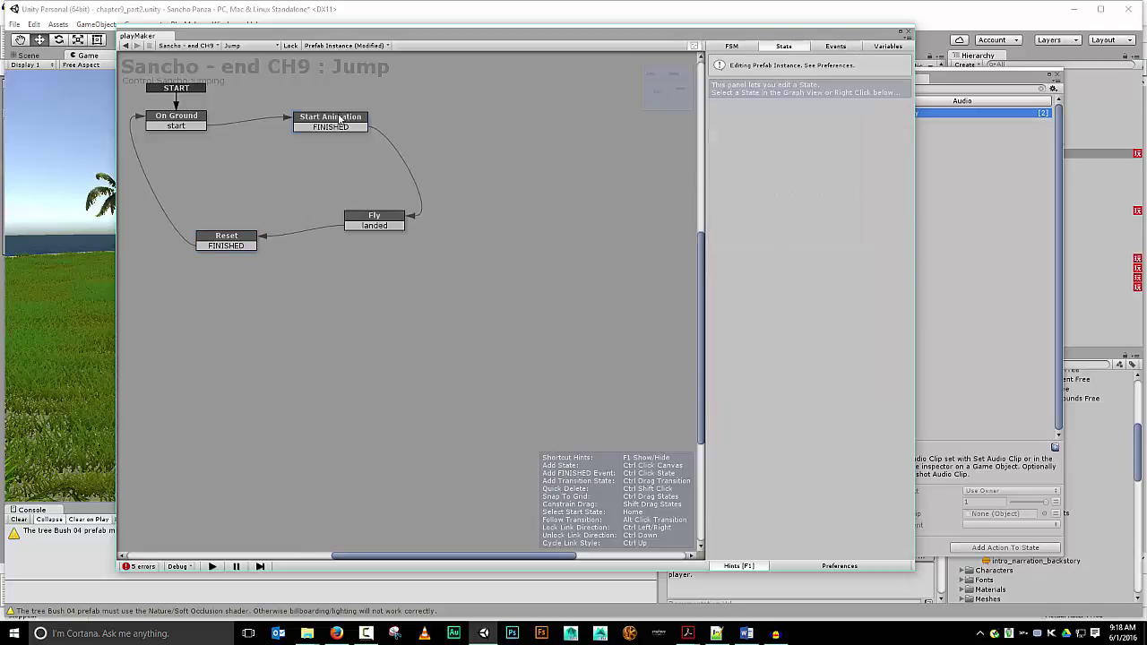
left_click(340, 119)
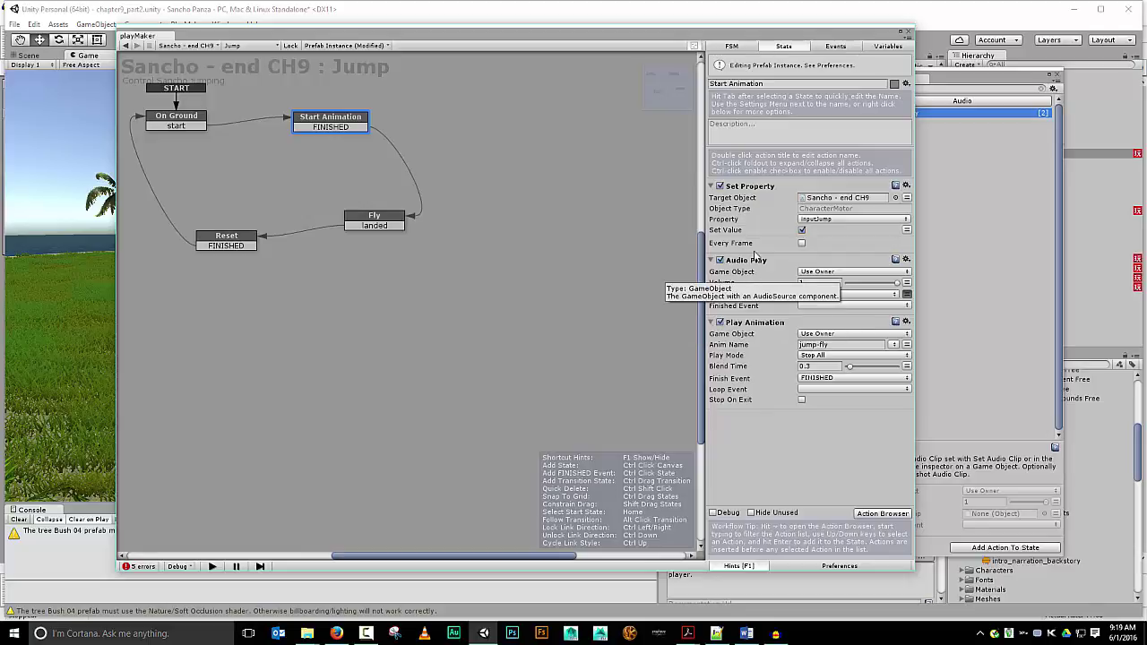
left_click(226, 236)
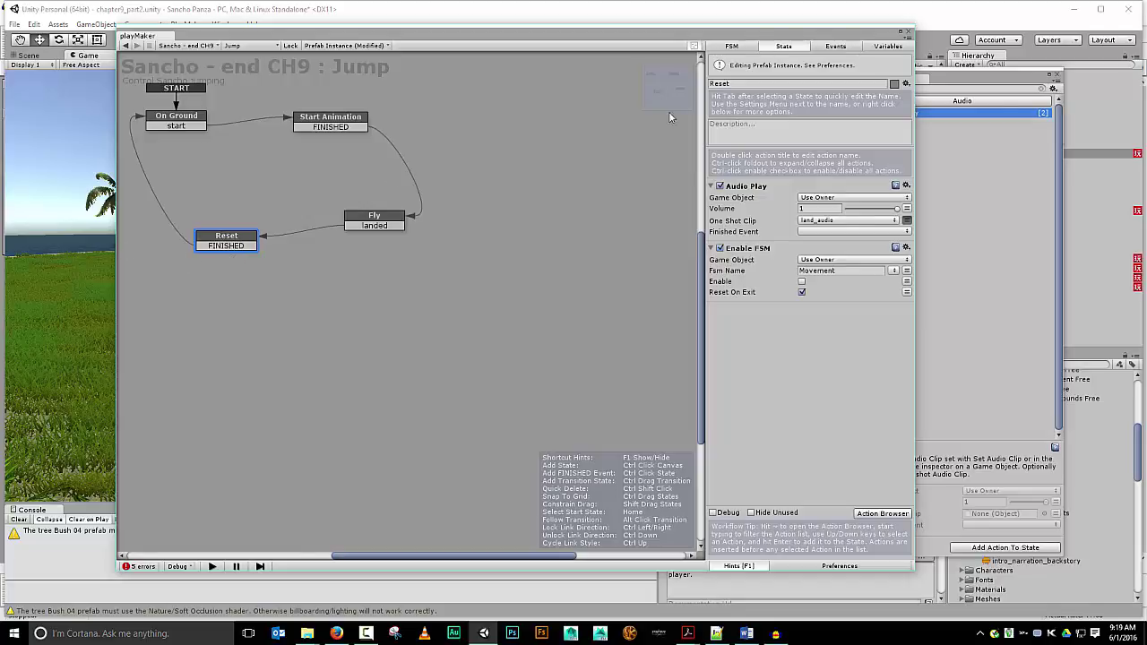
left_click(1000, 84)
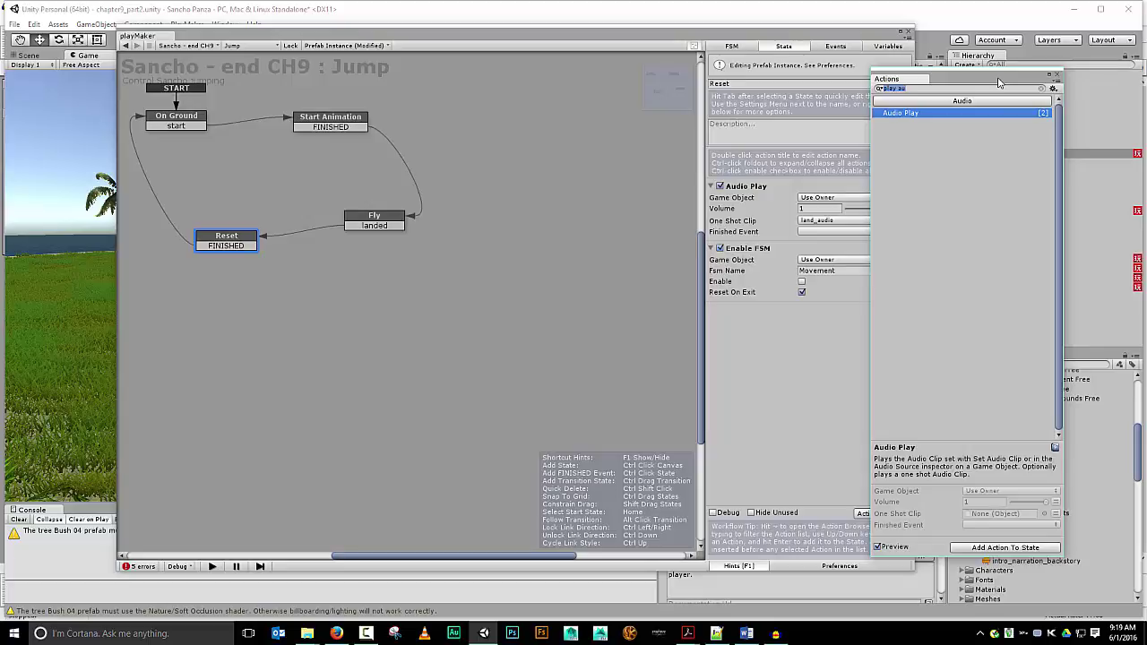
Search for 'send even', compare Send Event with Send Event By Name, and add Send Event to Reset
type("send event")
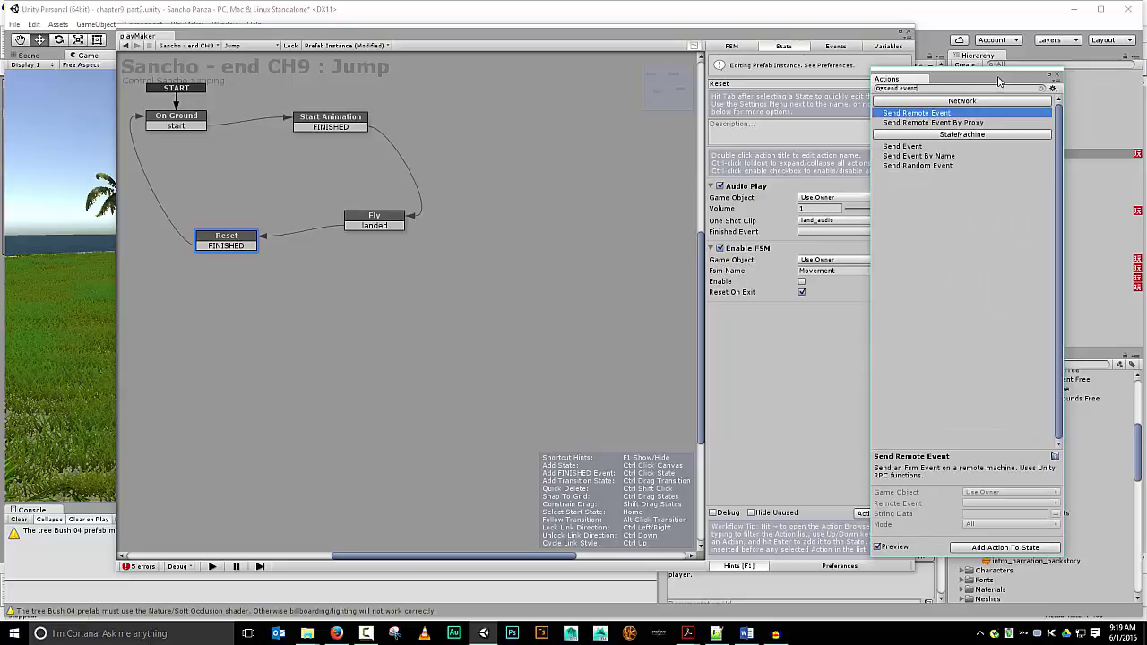
left_click(903, 148)
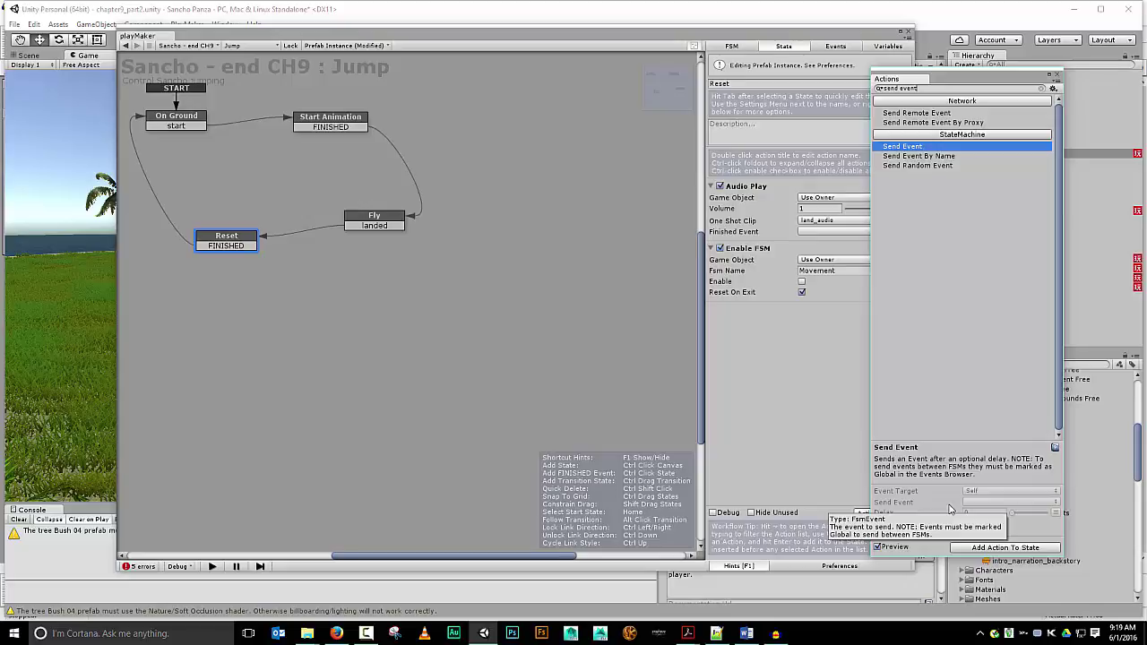
left_click(955, 157)
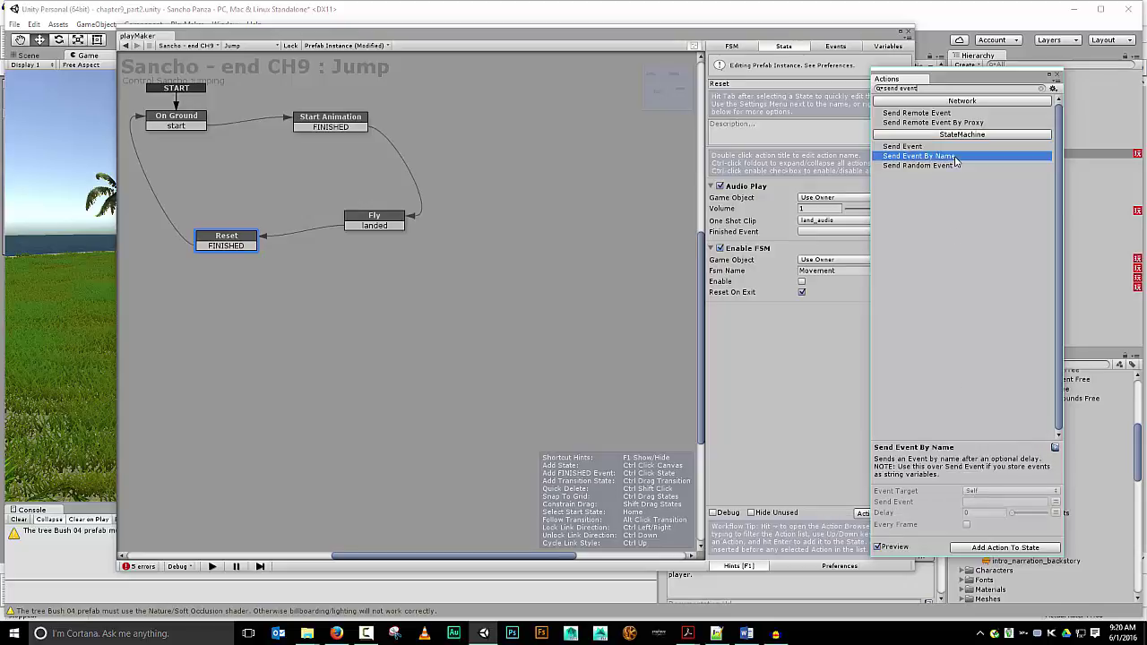
left_click(924, 147)
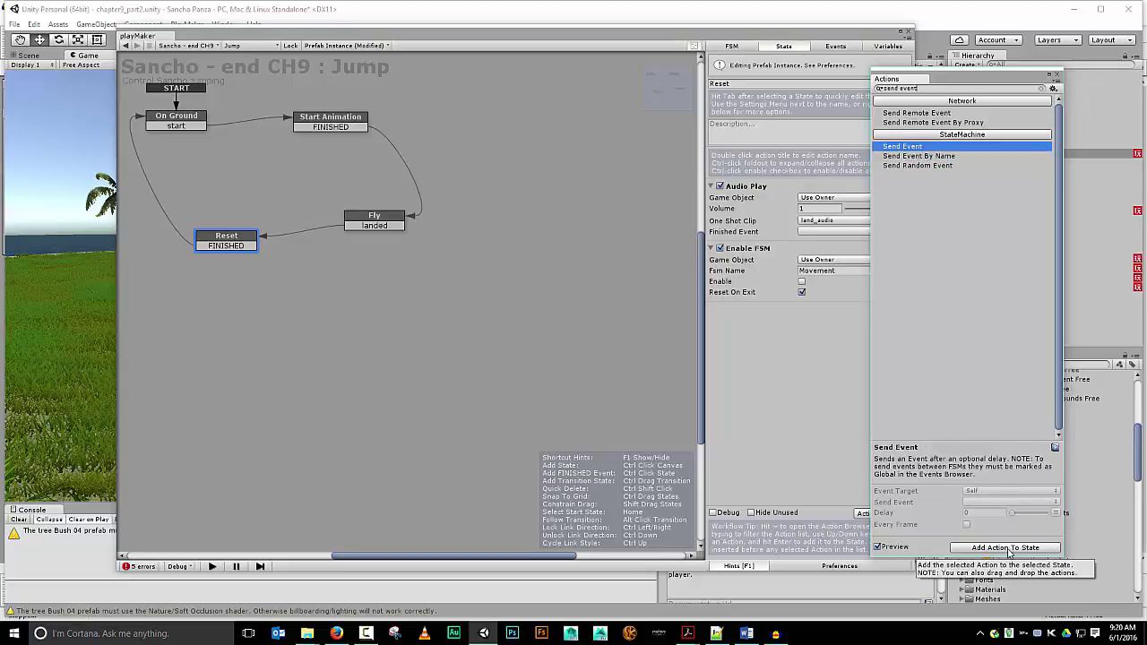
left_click(1006, 548)
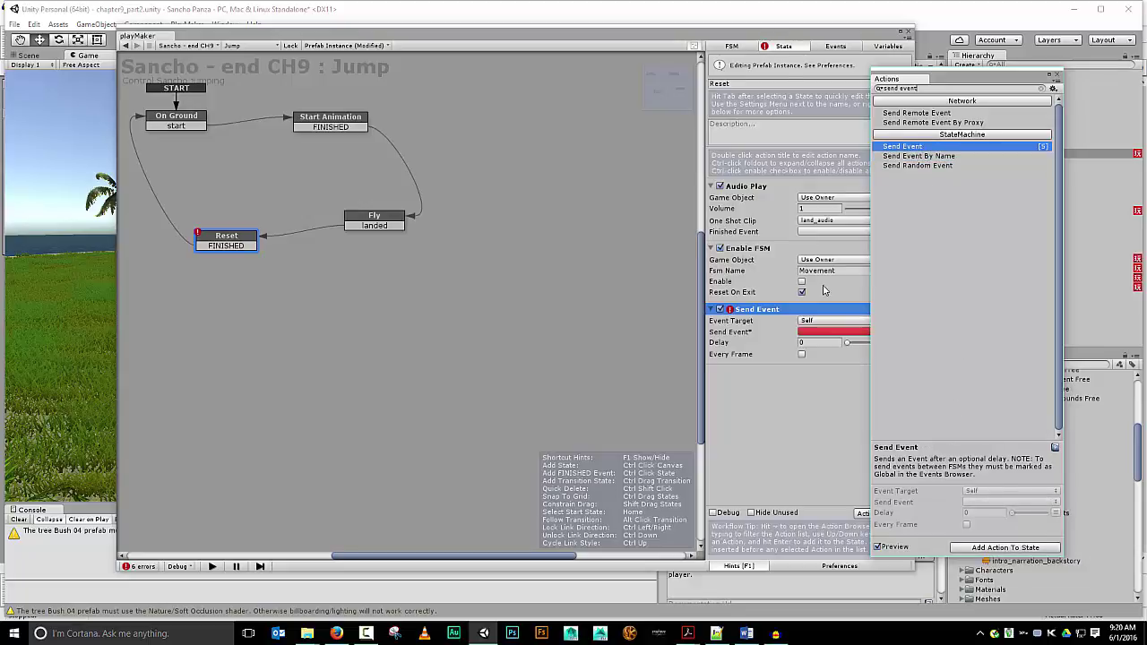
Close the action list and set the Send Event action to send FINISHED
left_click(1057, 77)
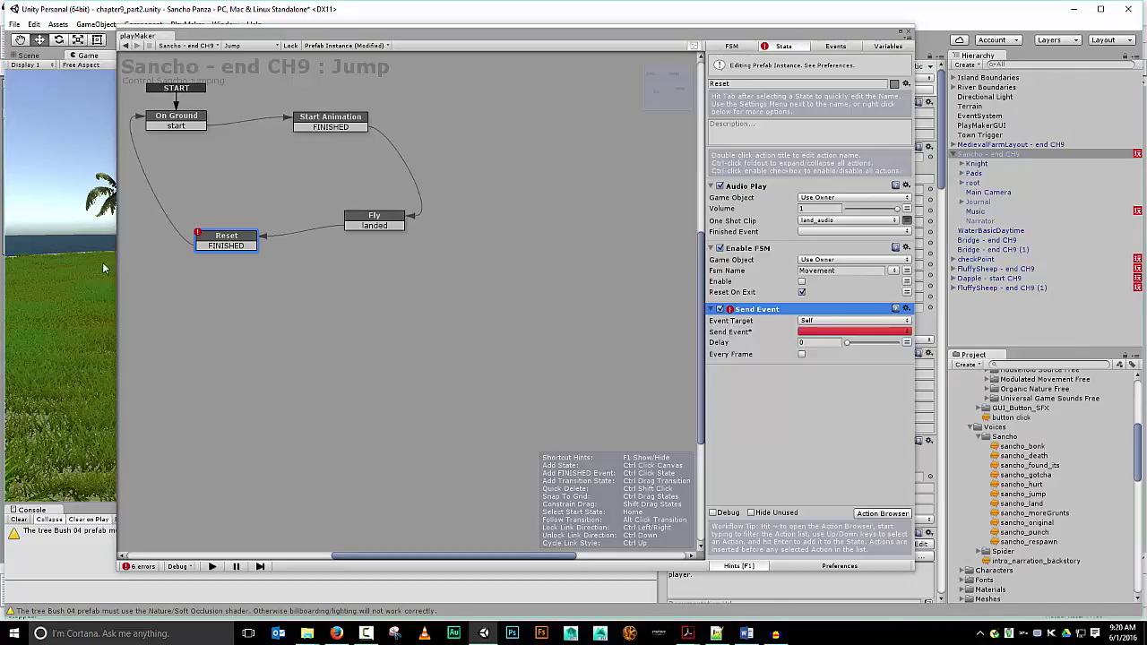
left_click(840, 333)
left_click(842, 355)
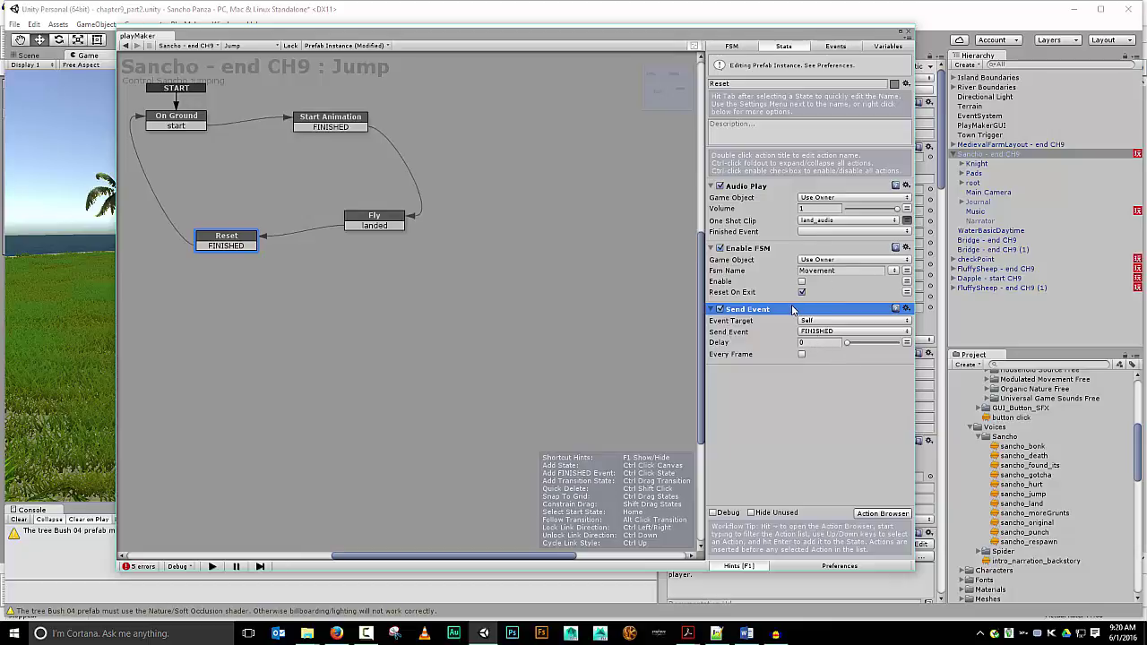
Play-test the scene, making Sancho jump with Space and run with W and D, then stop
left_click(989, 58)
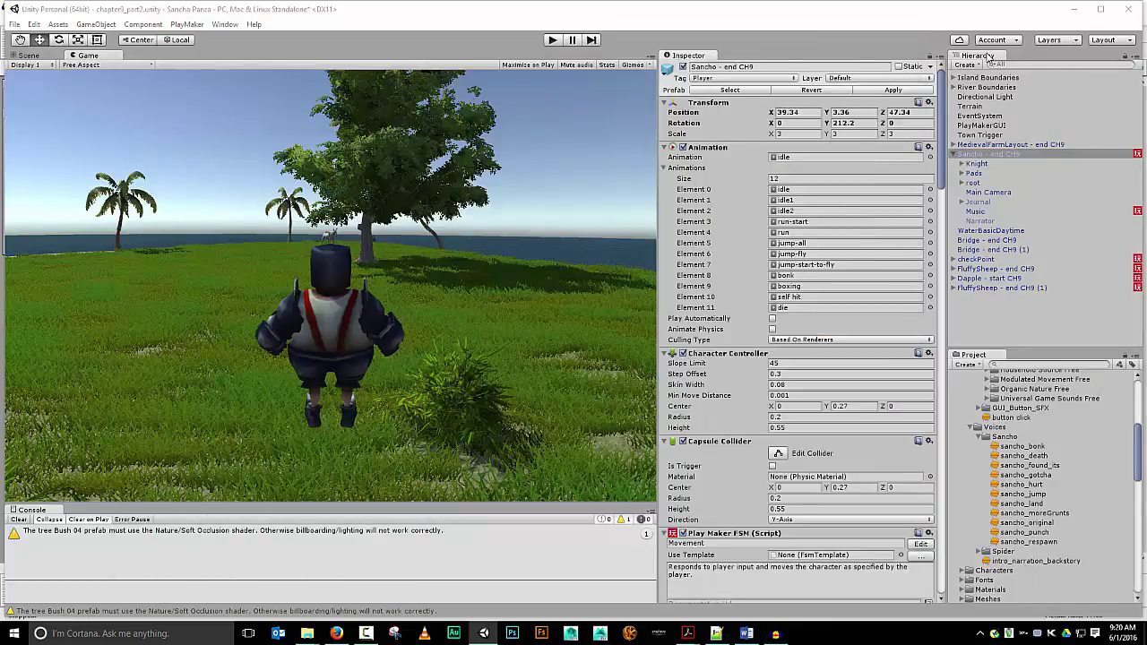
left_click(551, 41)
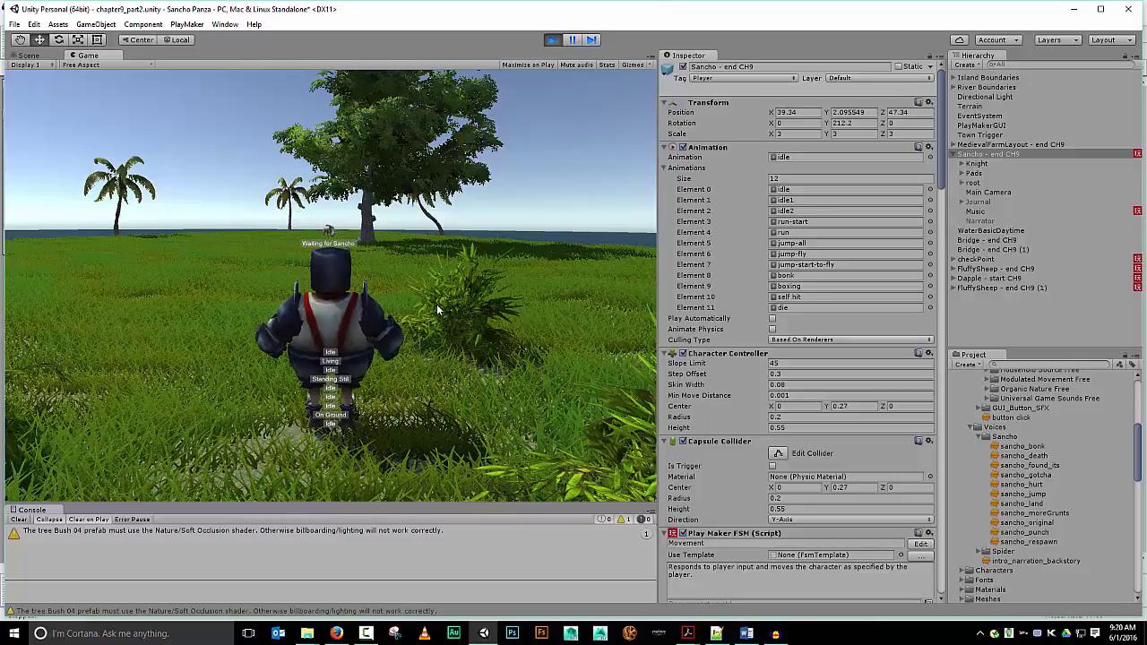
key("space")
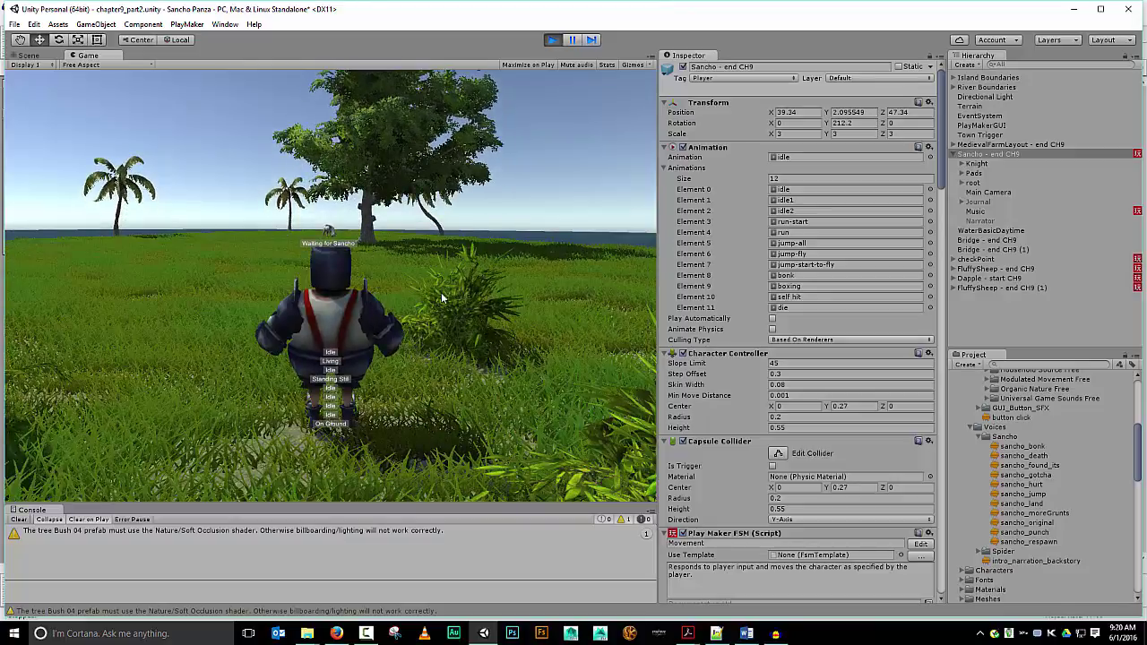
key("w")
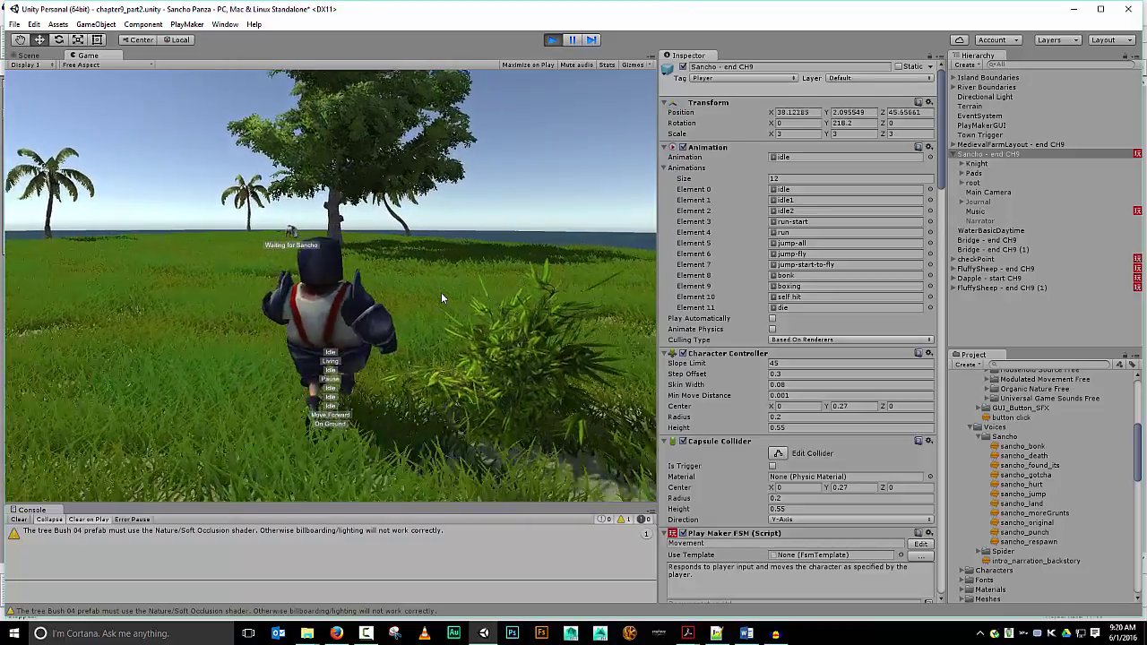
key("d")
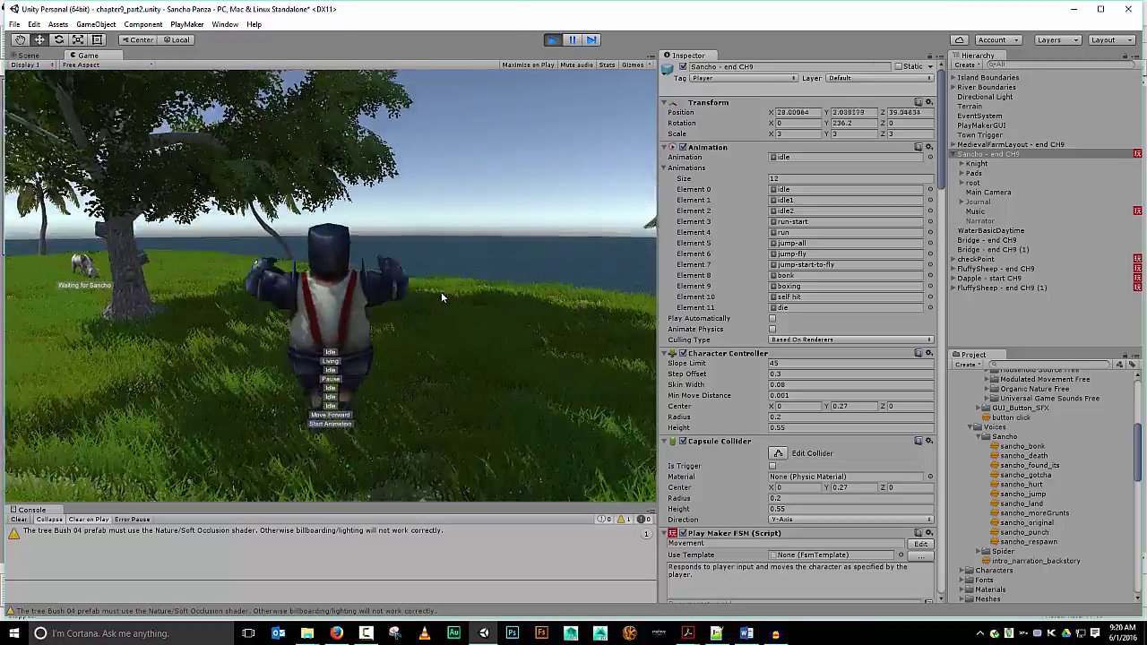
left_click(550, 40)
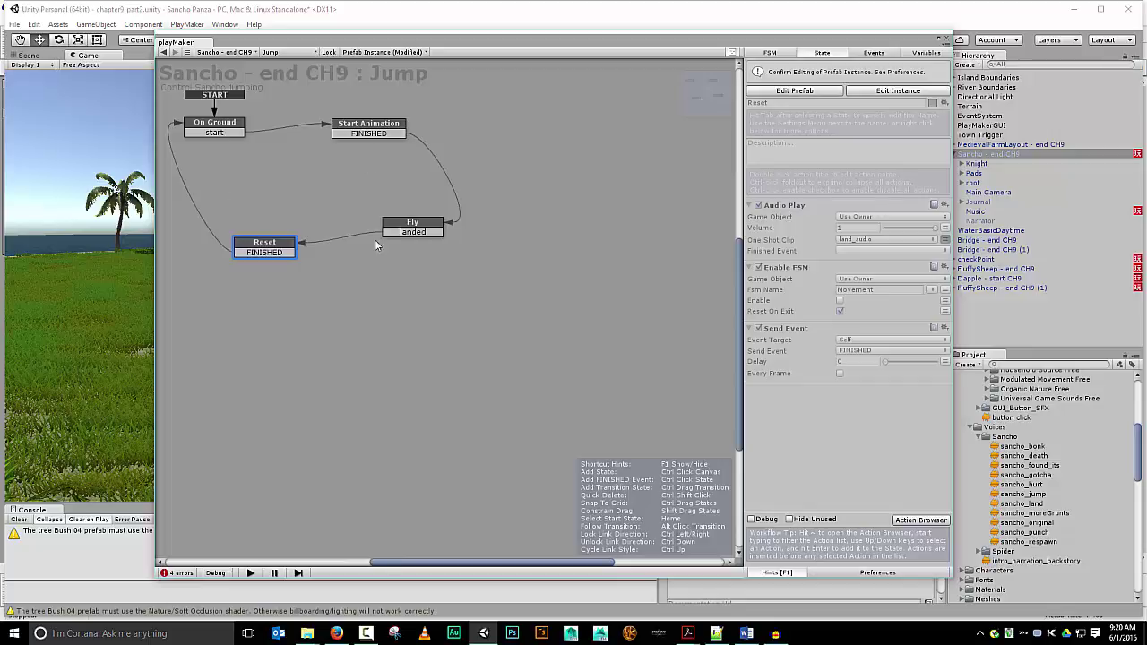
Inspect the Actions FSM's Bonk and Box states and its variables
left_click(288, 54)
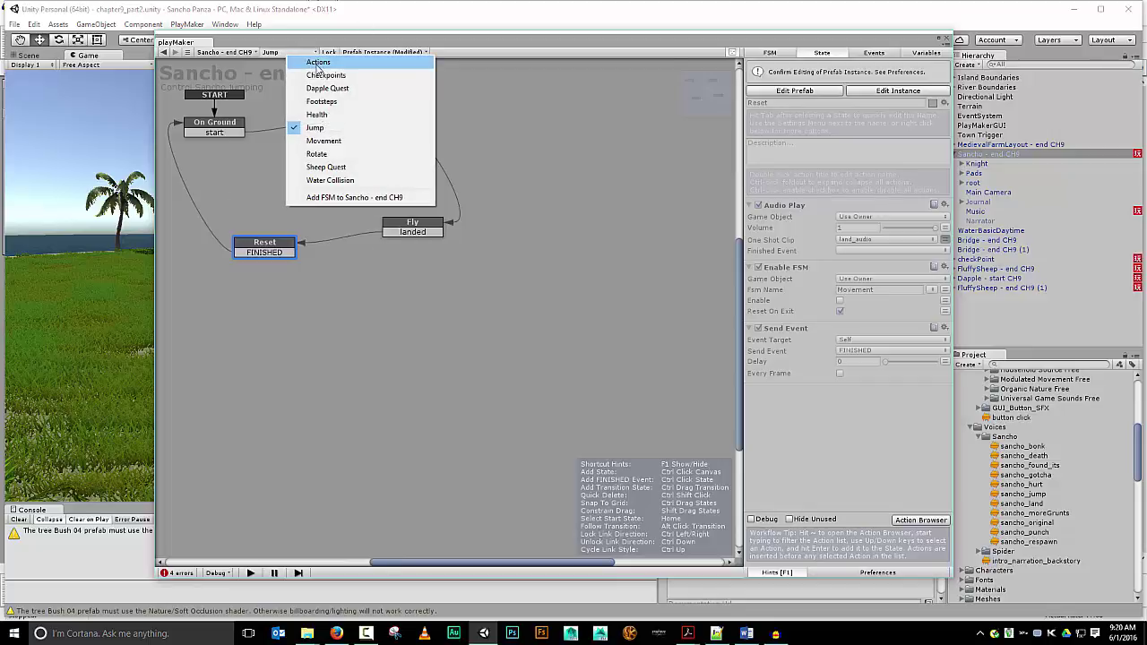
left_click(318, 65)
left_click(360, 129)
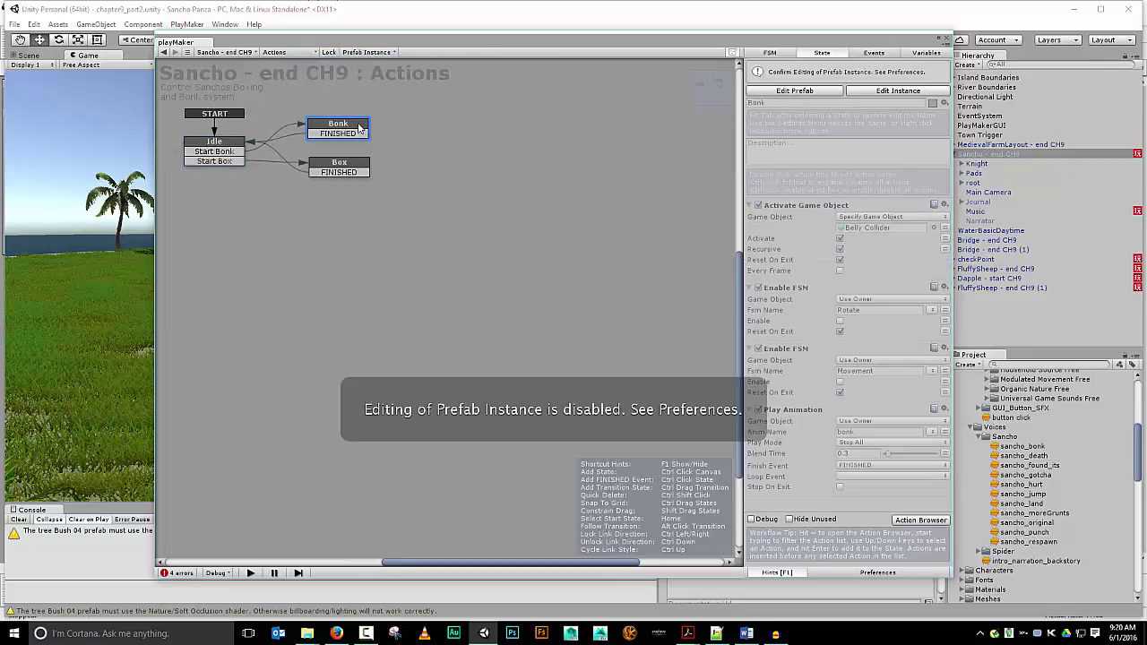
left_click(352, 171)
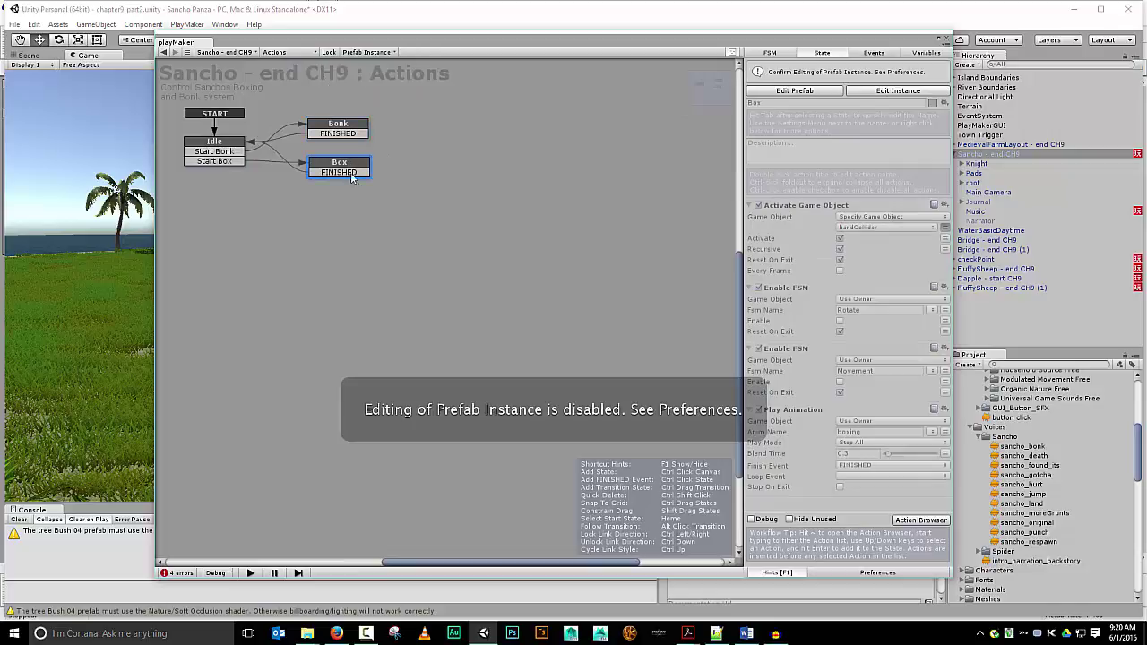
left_click(887, 93)
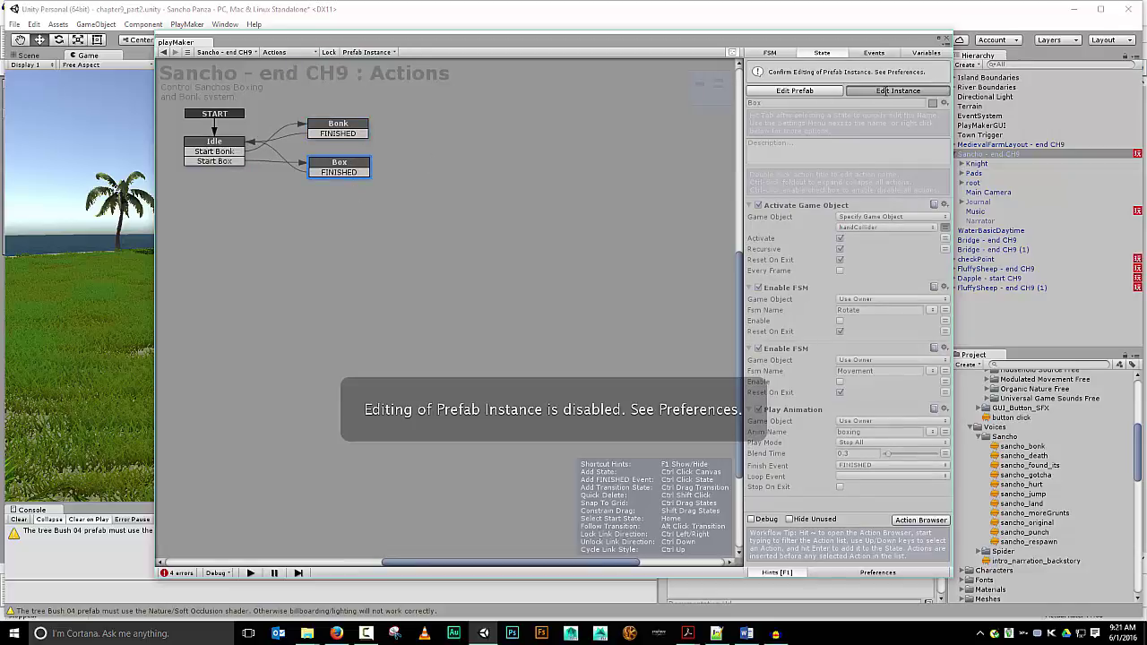
left_click(916, 55)
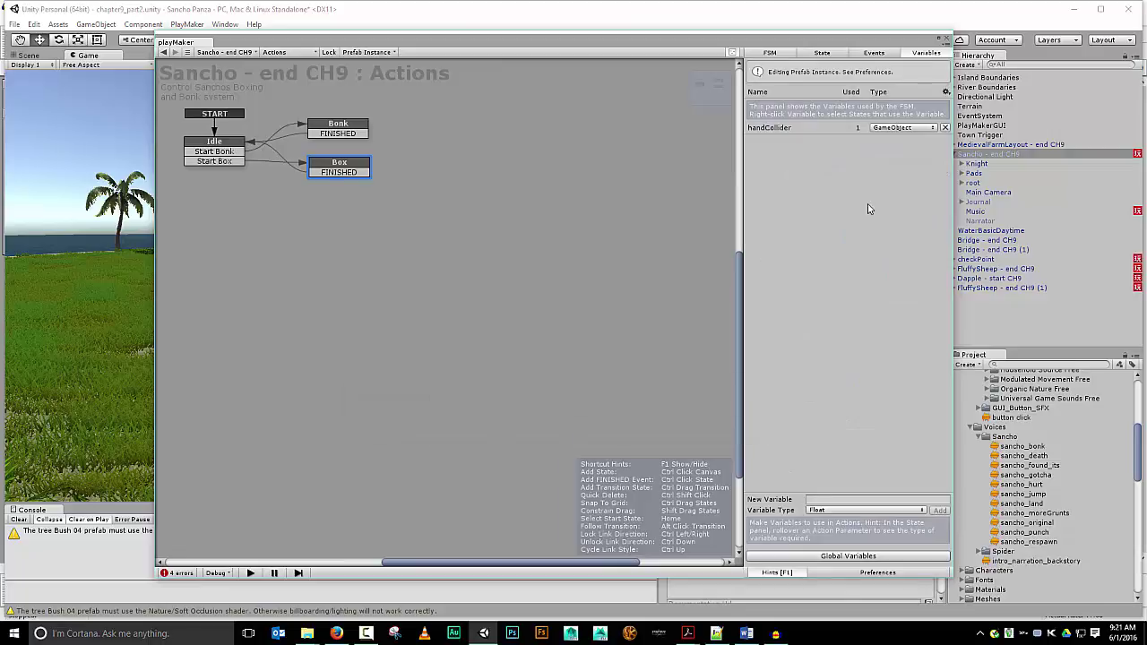
left_click(346, 168)
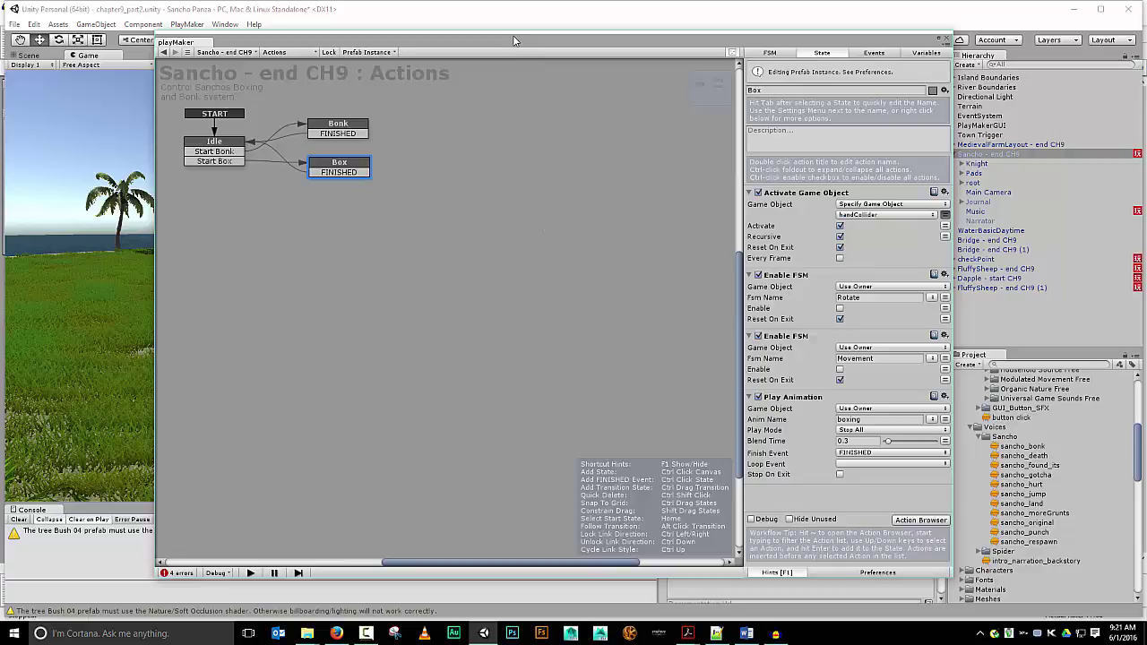
Back in the Jump FSM, set Start Animation's jump_audio volume to 0.8
left_click(315, 56)
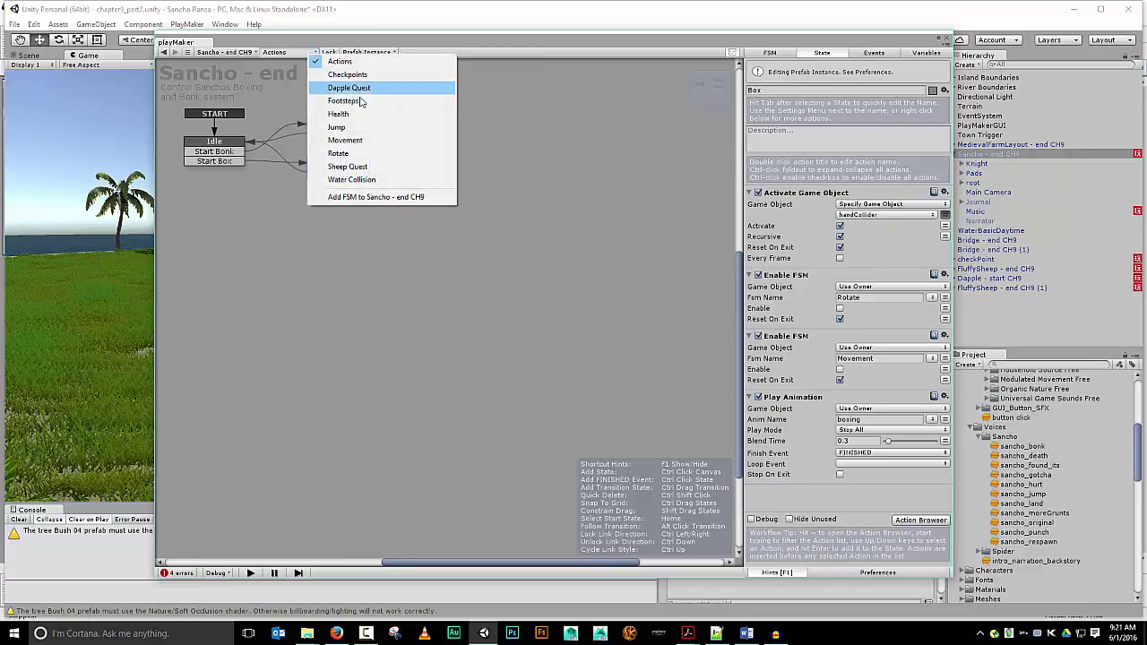
left_click(366, 129)
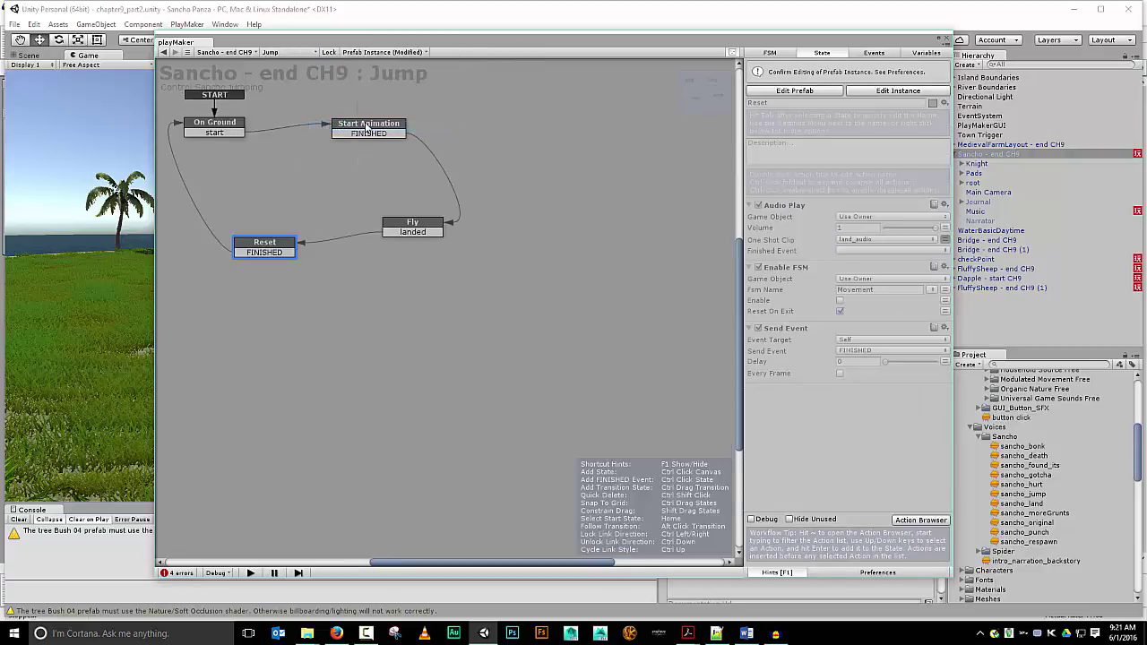
left_click(367, 129)
left_click(914, 93)
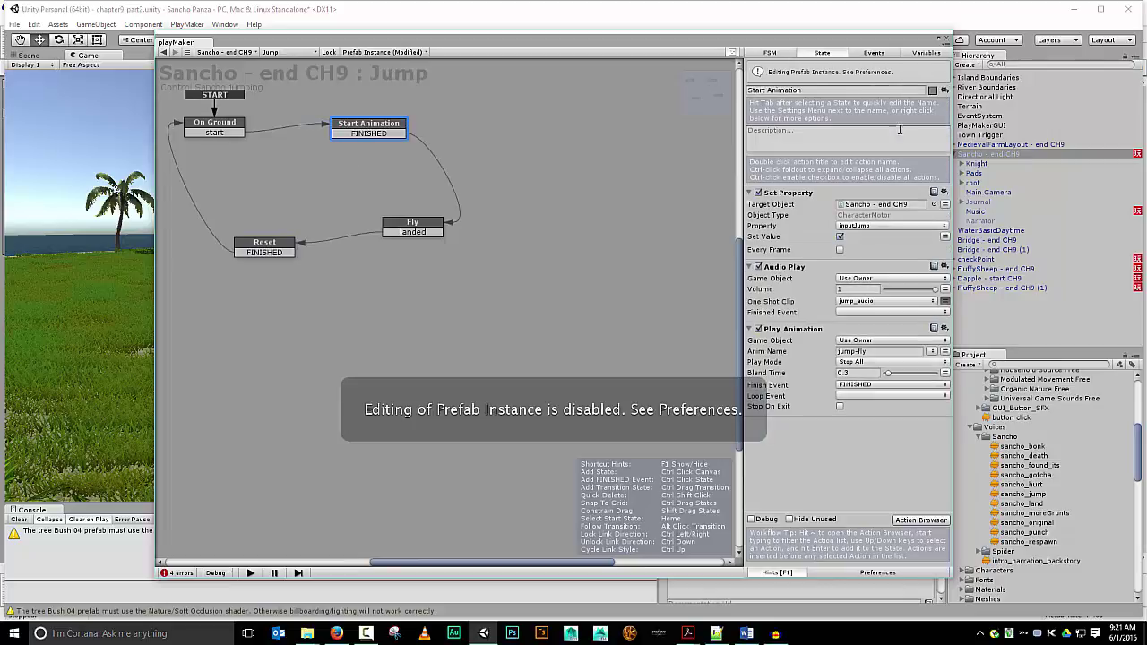
left_click(849, 290)
type("0.8")
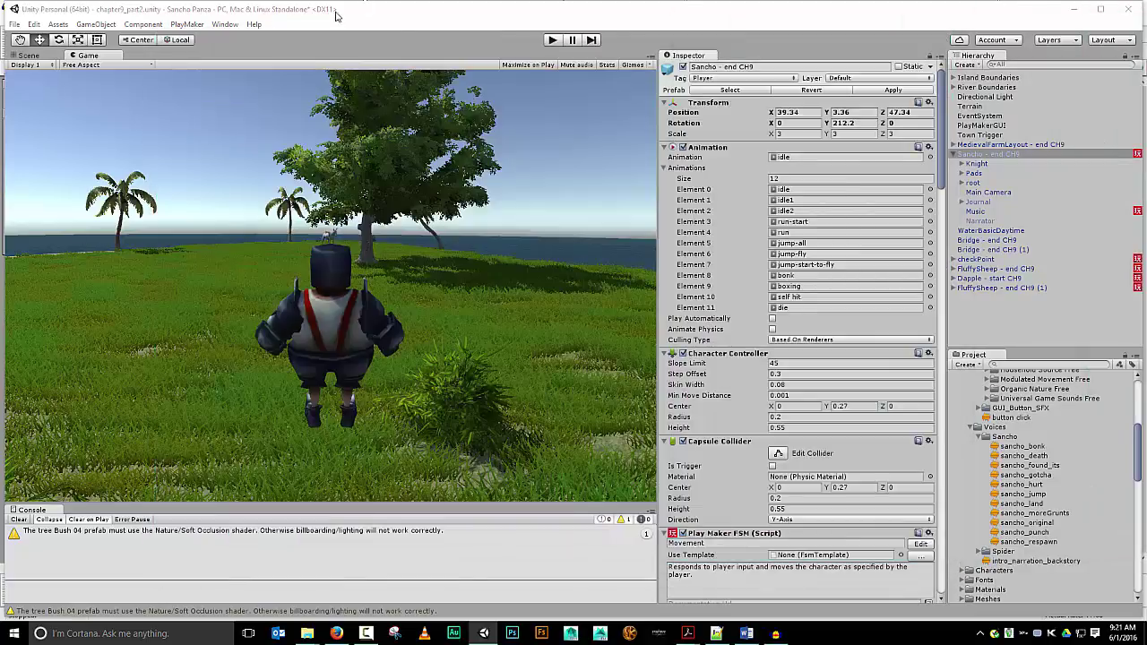
Play-test again, walking Sancho forward with W across the grass, then stop
left_click(550, 41)
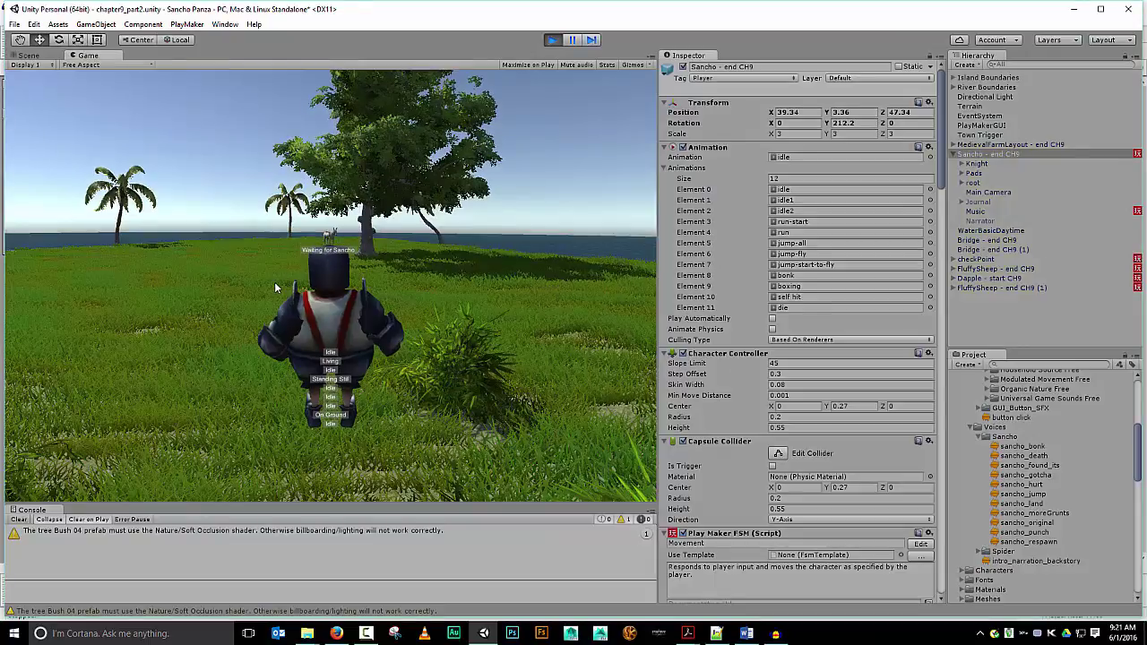
key("w")
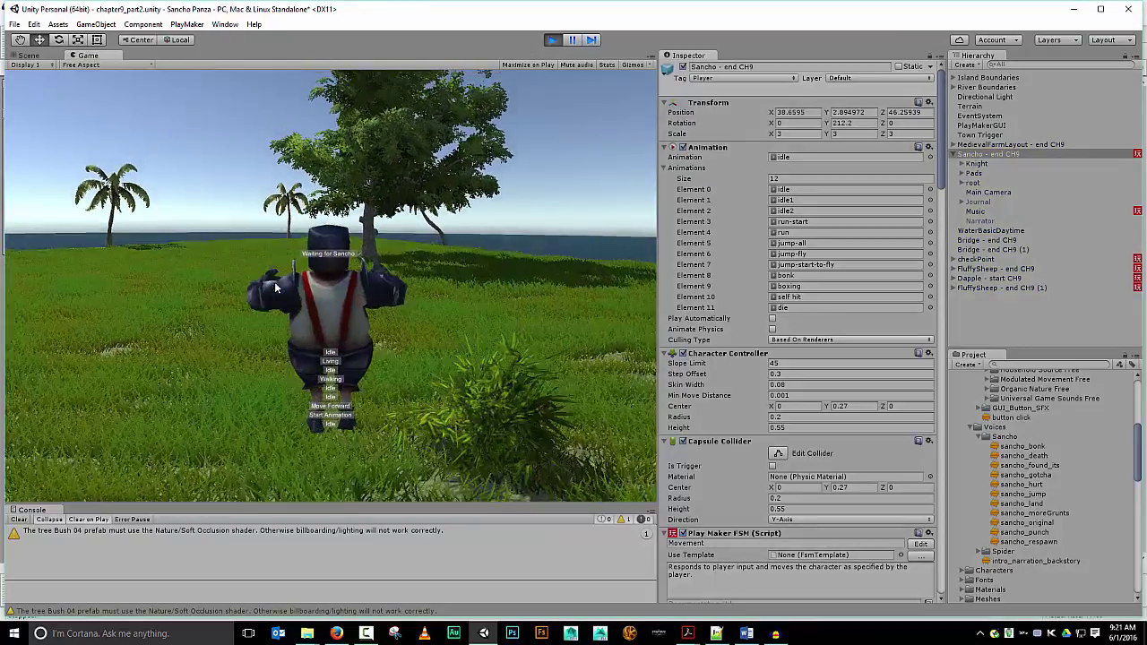
key("w")
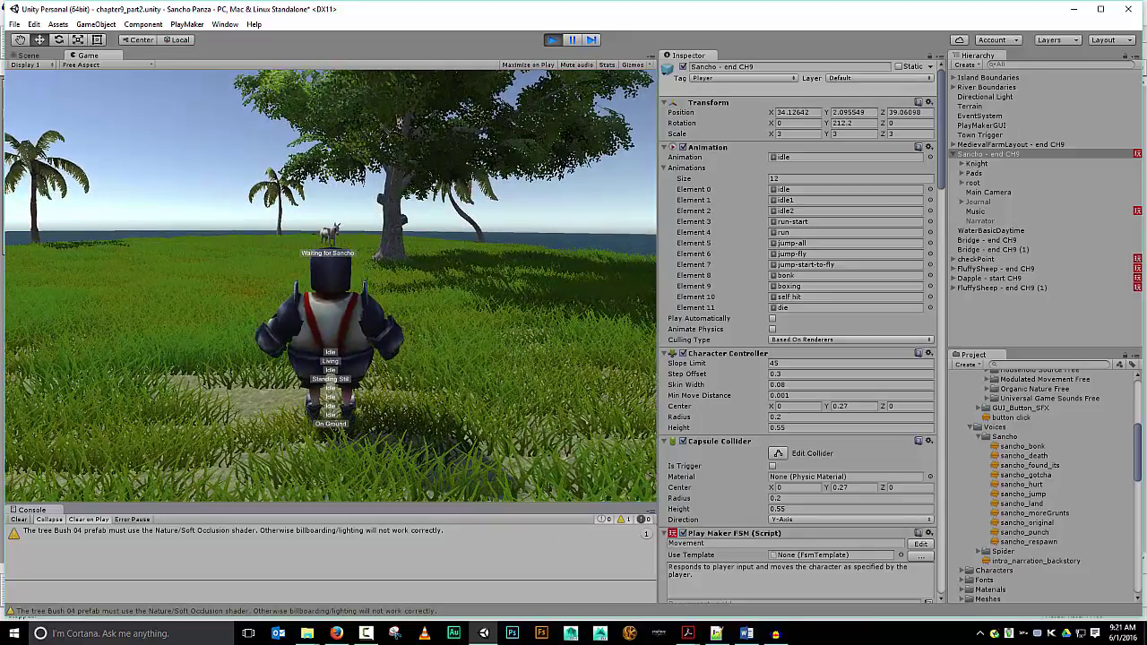
left_click(553, 40)
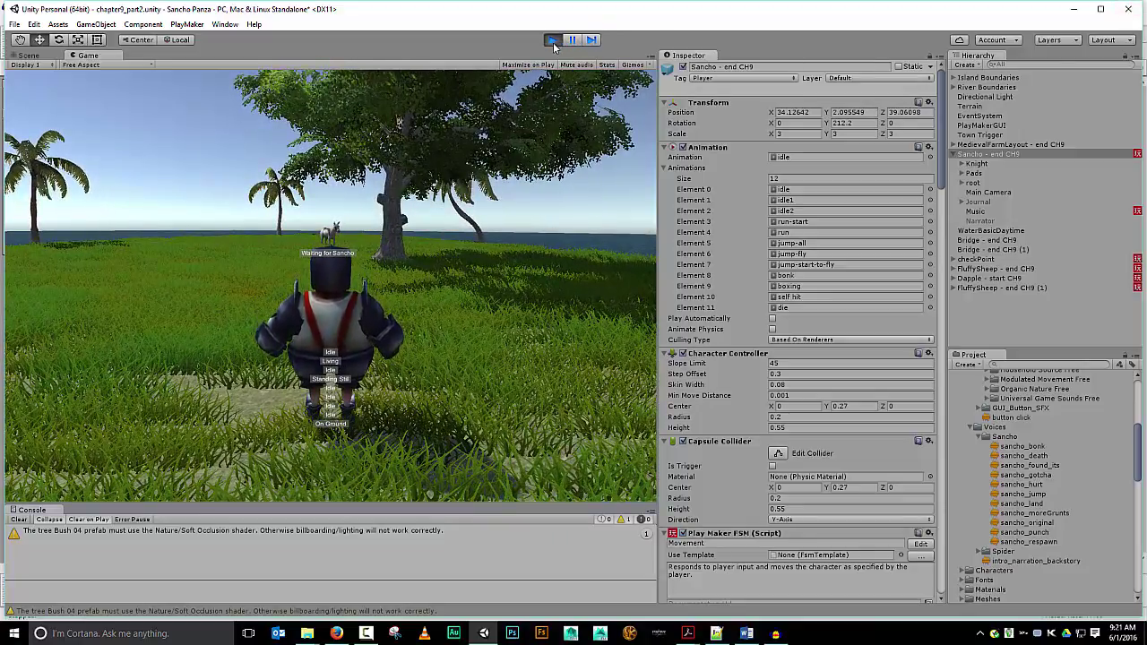